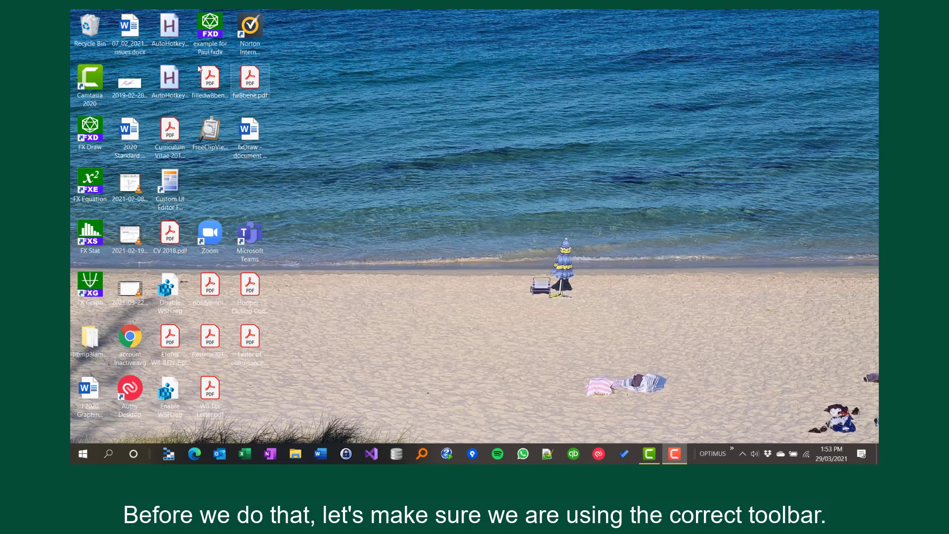
Step: Create a blank Word document, check which Efofex toolbar is loaded, and close Word
{"action": "left_click", "coordinate": [320, 454]}
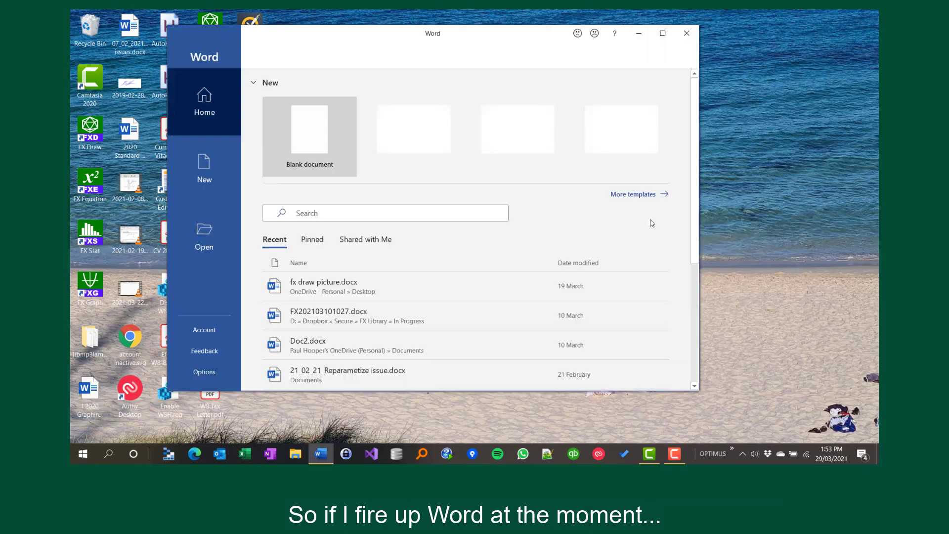
{"action": "left_click", "coordinate": [299, 141]}
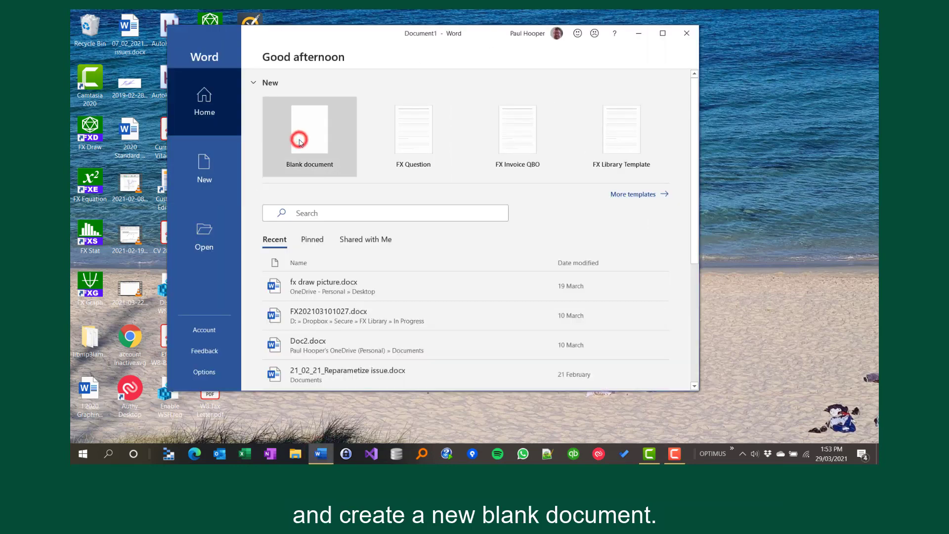
{"action": "left_click", "coordinate": [576, 54]}
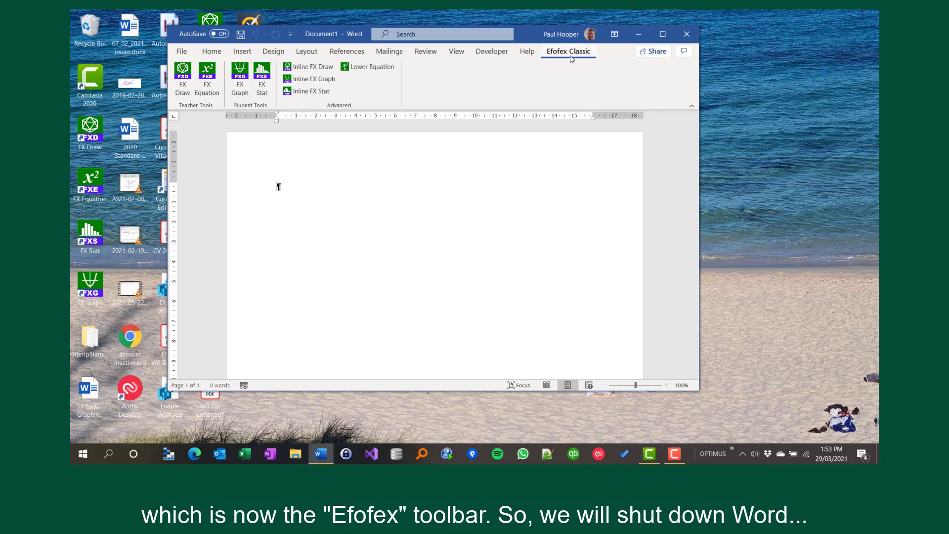
{"action": "left_click", "coordinate": [696, 38]}
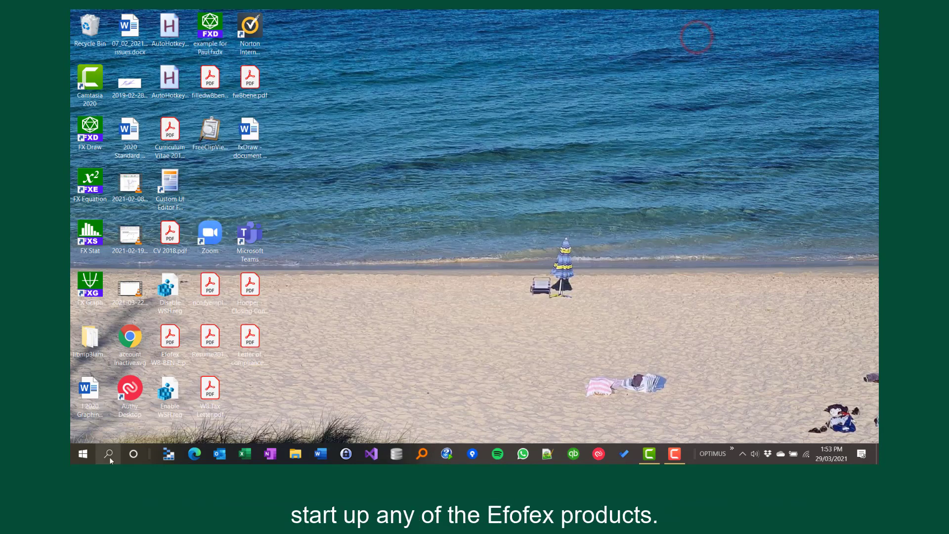
Step: In FX Draw, turn on MultiDocs (Modern Mode) Word integration, turn off Classic Mathematics integration, and close the program
{"action": "double_click", "coordinate": [98, 126]}
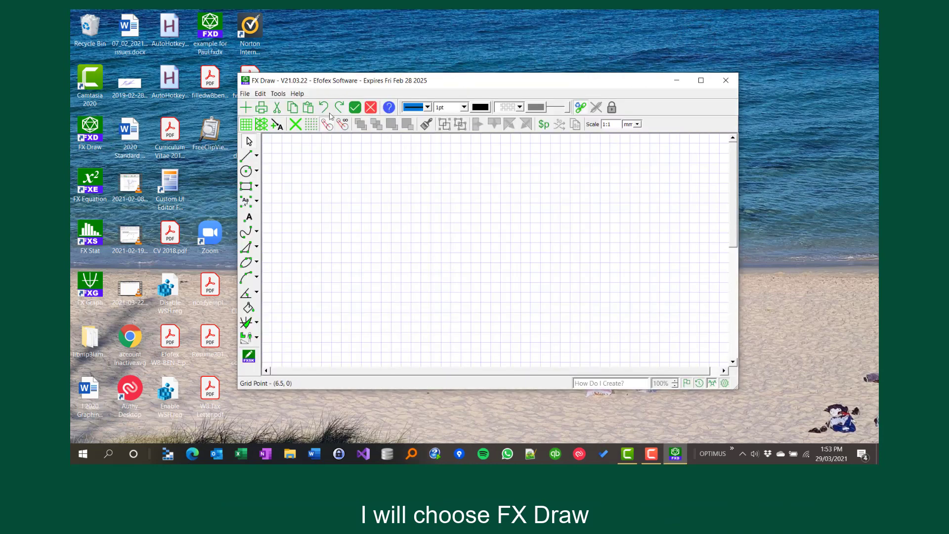
{"action": "left_click", "coordinate": [296, 94]}
{"action": "left_click", "coordinate": [338, 148]}
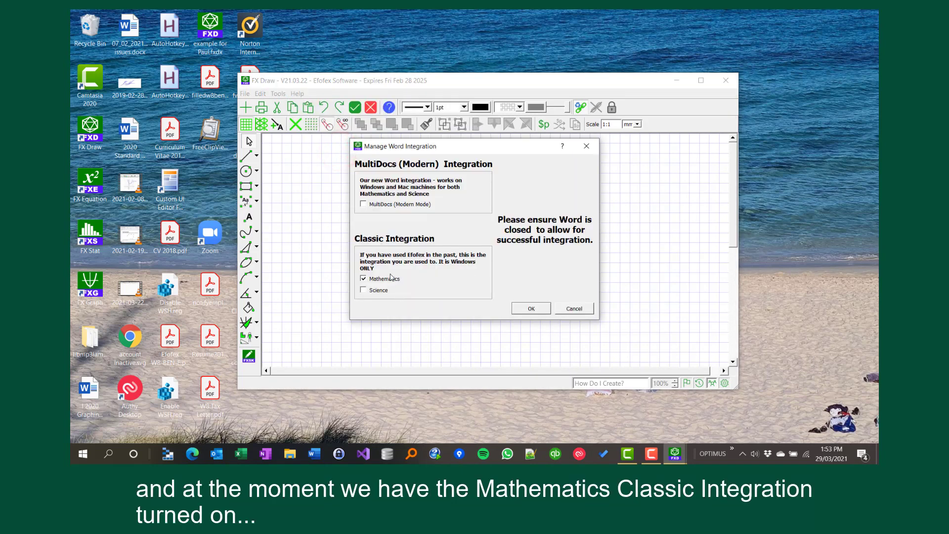
{"action": "left_click", "coordinate": [373, 204]}
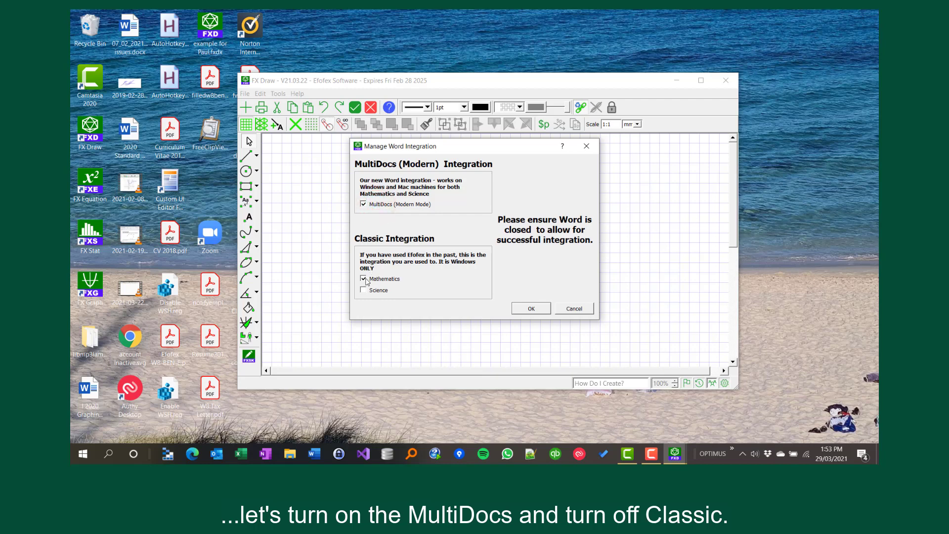
{"action": "left_click", "coordinate": [364, 279]}
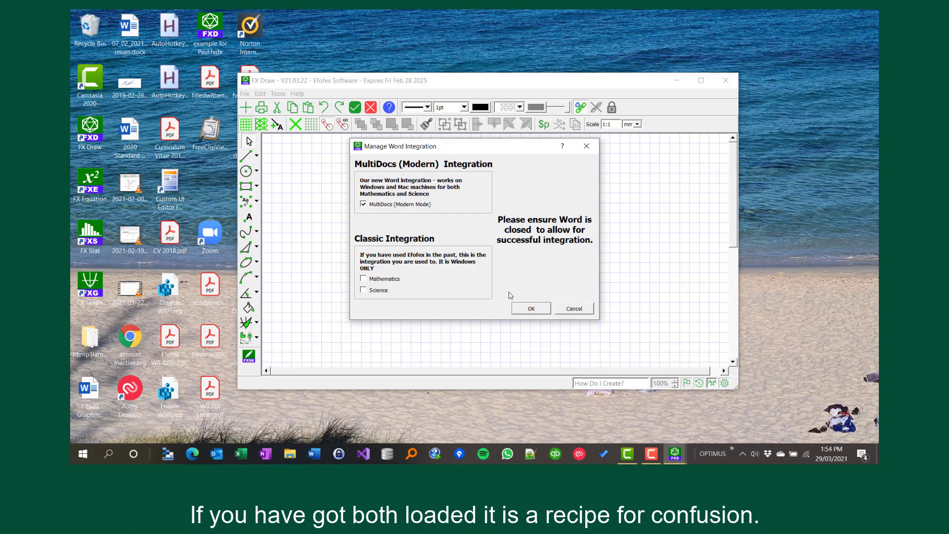
{"action": "left_click", "coordinate": [531, 310]}
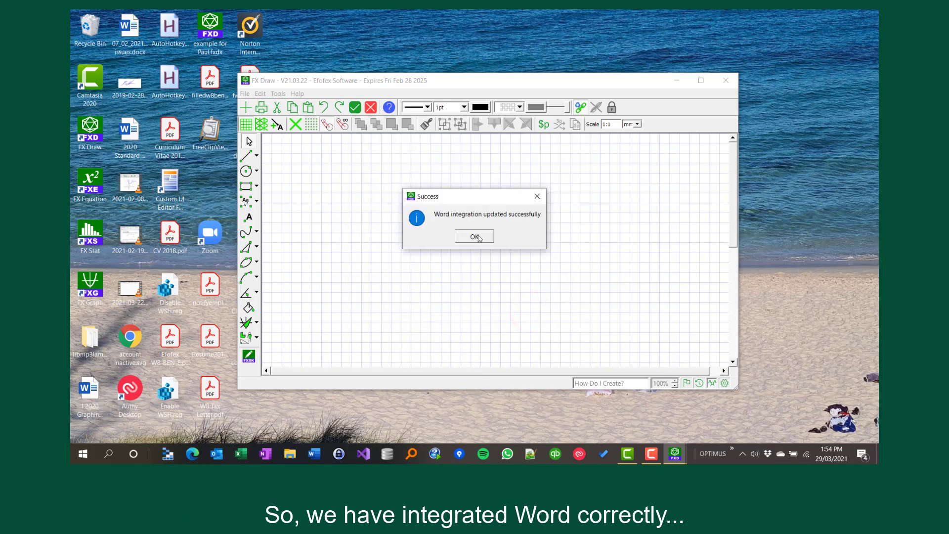
{"action": "left_click", "coordinate": [476, 237]}
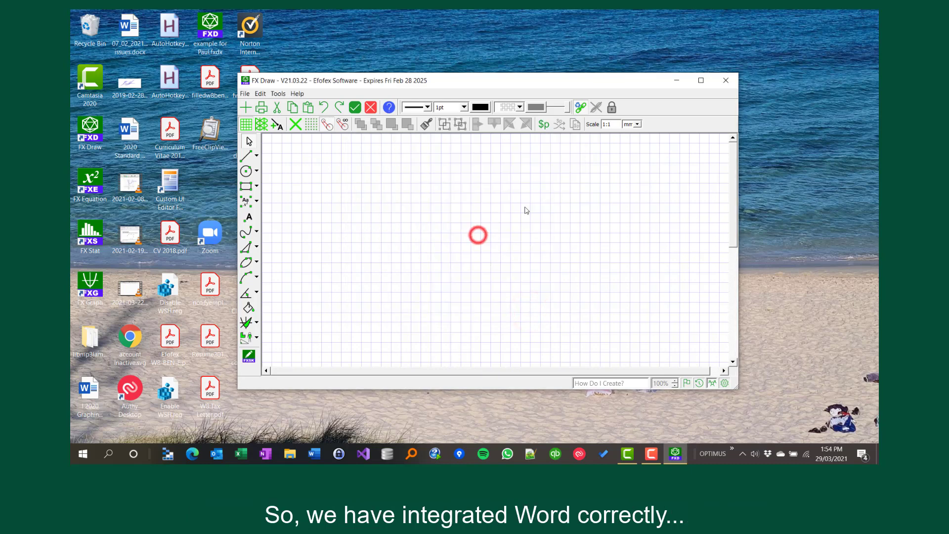
{"action": "left_click", "coordinate": [729, 82]}
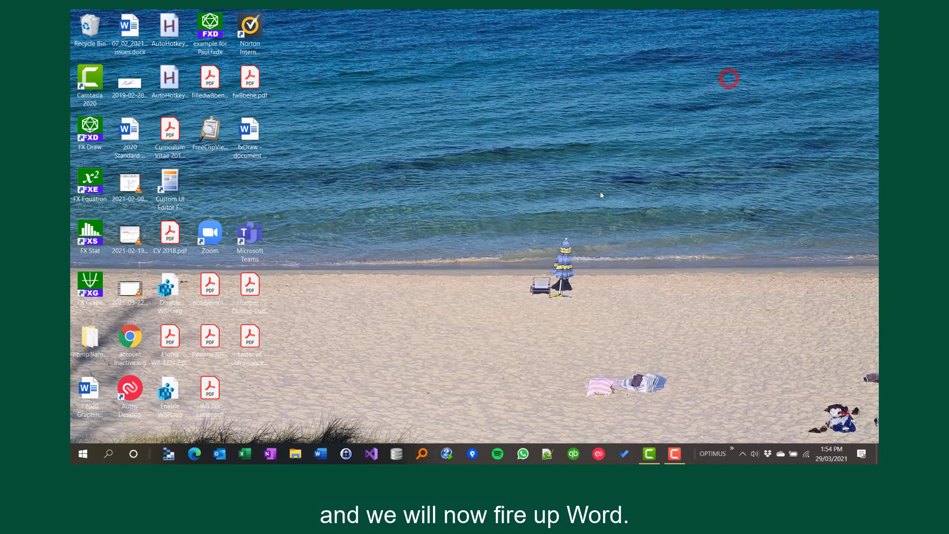
Step: Start Word with a blank document in a maximized window and show the Efofex tools
{"action": "left_click", "coordinate": [321, 456]}
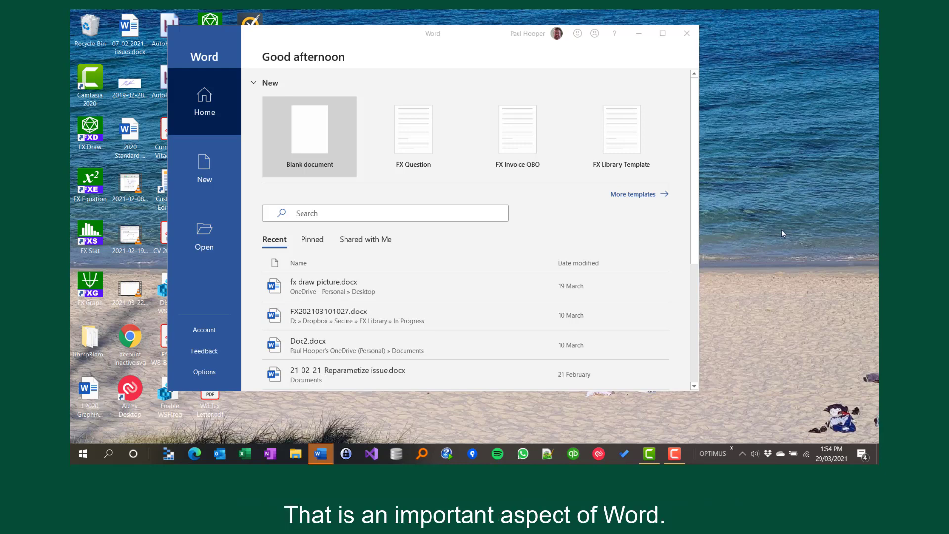
{"action": "left_click", "coordinate": [305, 139]}
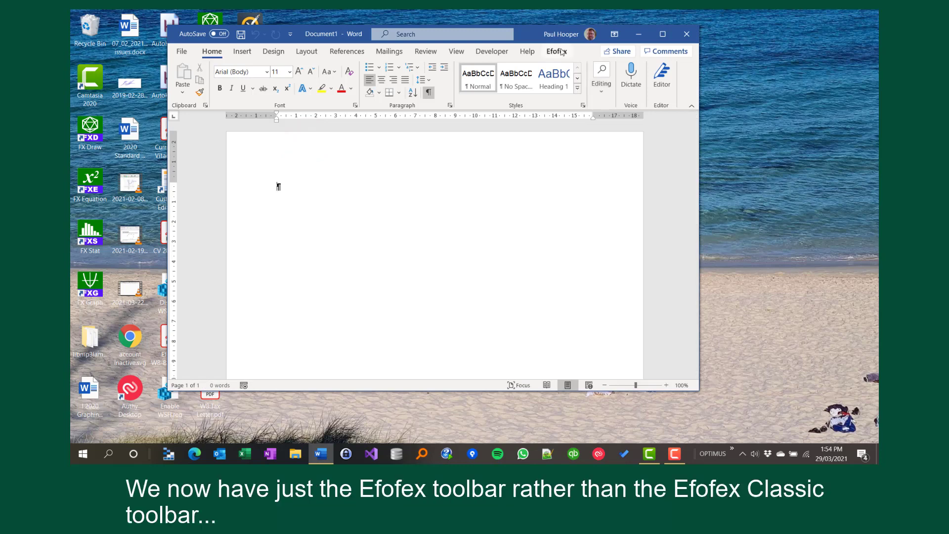
{"action": "left_click", "coordinate": [662, 34]}
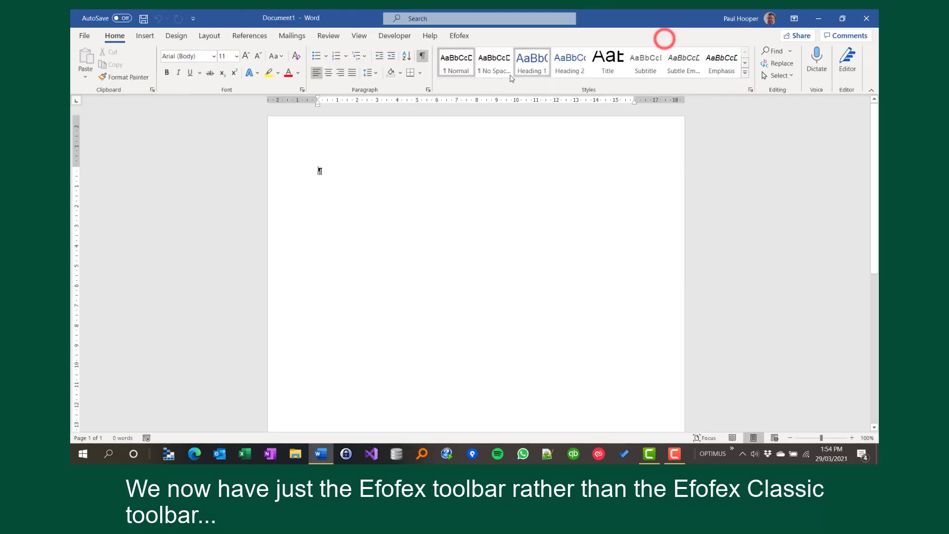
{"action": "left_click", "coordinate": [459, 35]}
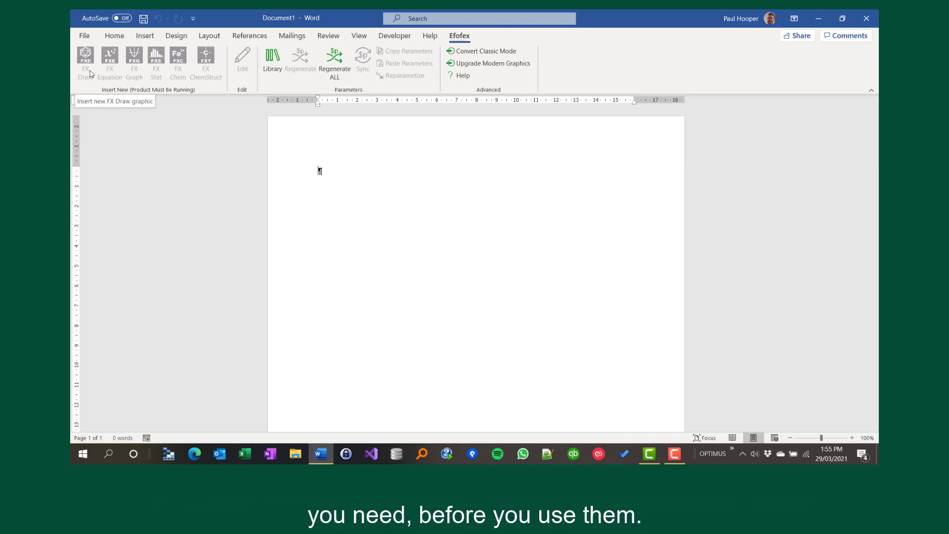
Step: Start FX Draw and FX Equation, move the FX Equation window aside, and return to the Word document
{"action": "left_click", "coordinate": [77, 454]}
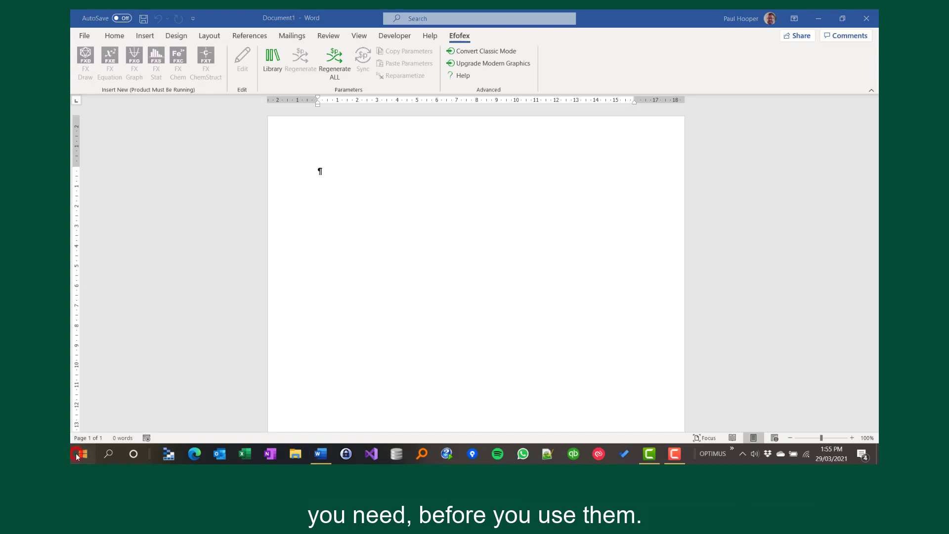
{"action": "left_click", "coordinate": [366, 199]}
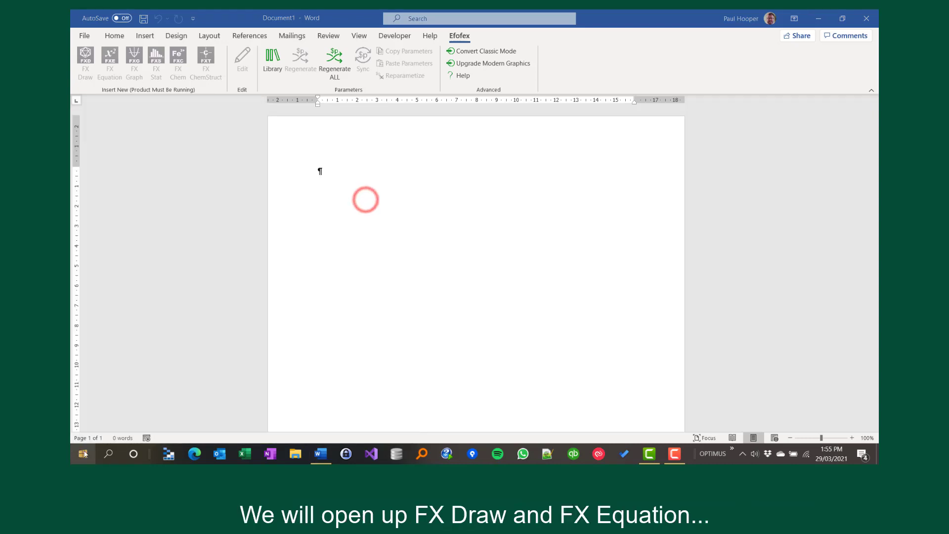
{"action": "left_click", "coordinate": [84, 453]}
{"action": "left_click", "coordinate": [392, 203]}
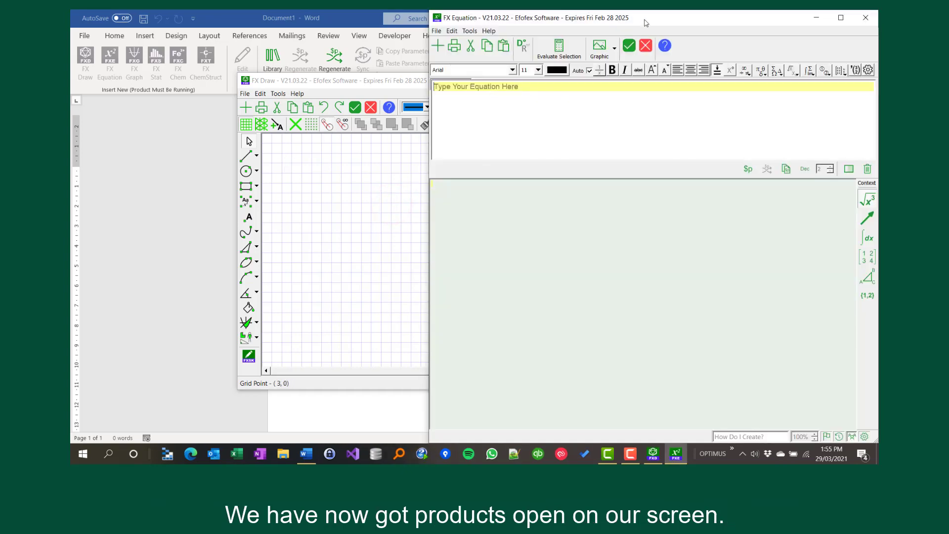
{"action": "left_click_drag", "start_coordinate": [645, 23], "coordinate": [377, 29]}
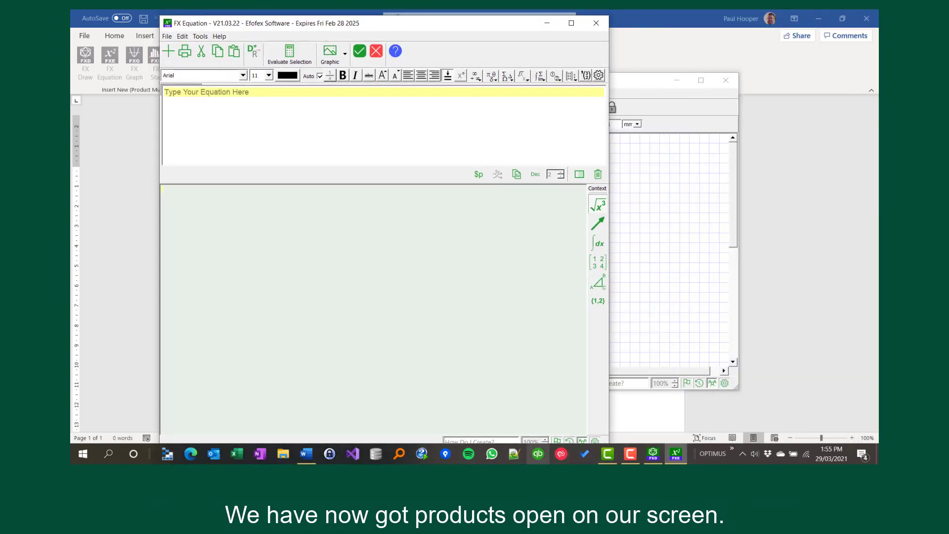
{"action": "left_click", "coordinate": [757, 301]}
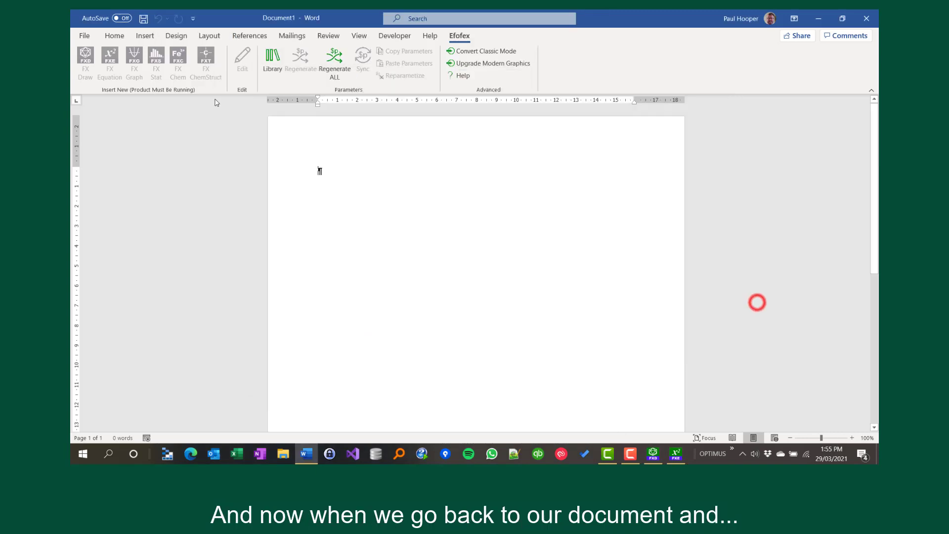
Step: Enter a throwaway "d" in the blank document to refresh the Efofex tools, and replace it with "This is some text"
{"action": "left_click", "coordinate": [319, 170]}
{"action": "type", "text": "d"}
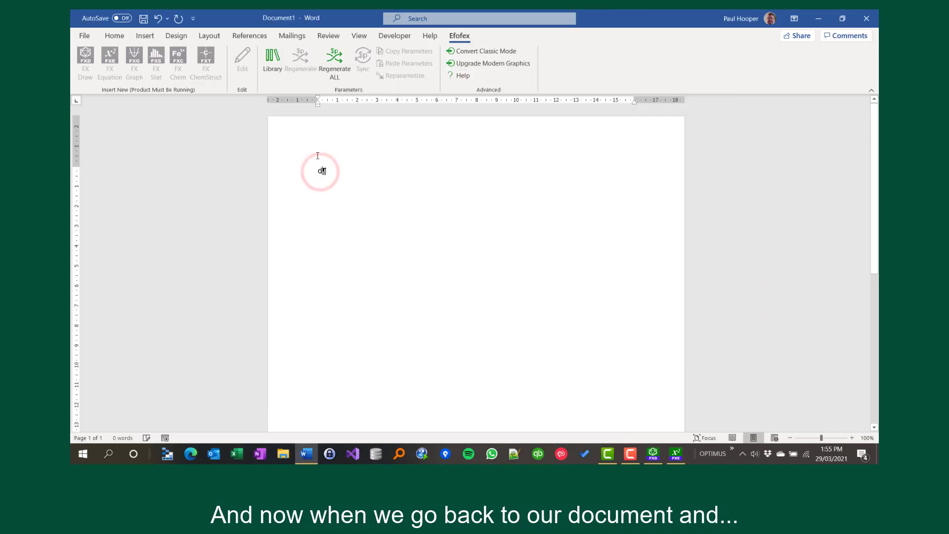
{"action": "left_click", "coordinate": [318, 168]}
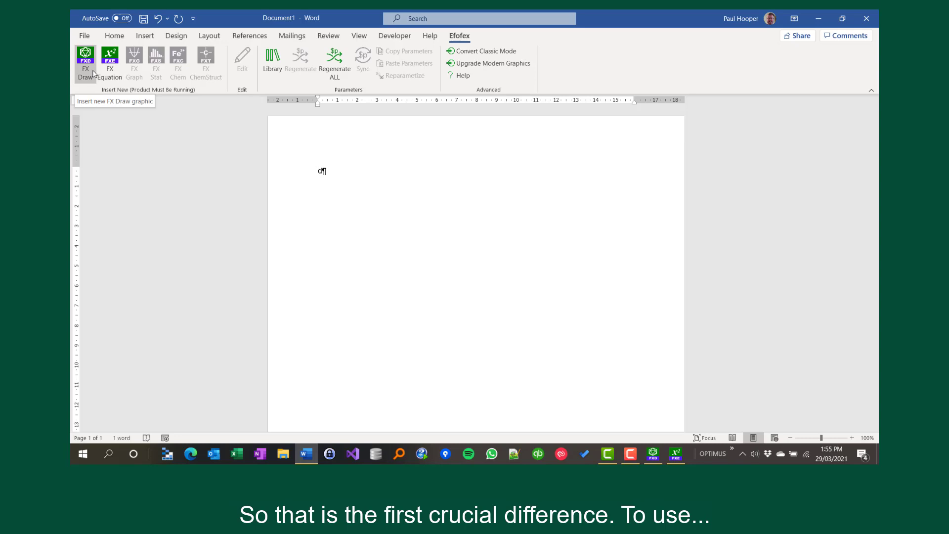
{"action": "left_click", "coordinate": [298, 172]}
{"action": "key", "text": "Delete"}
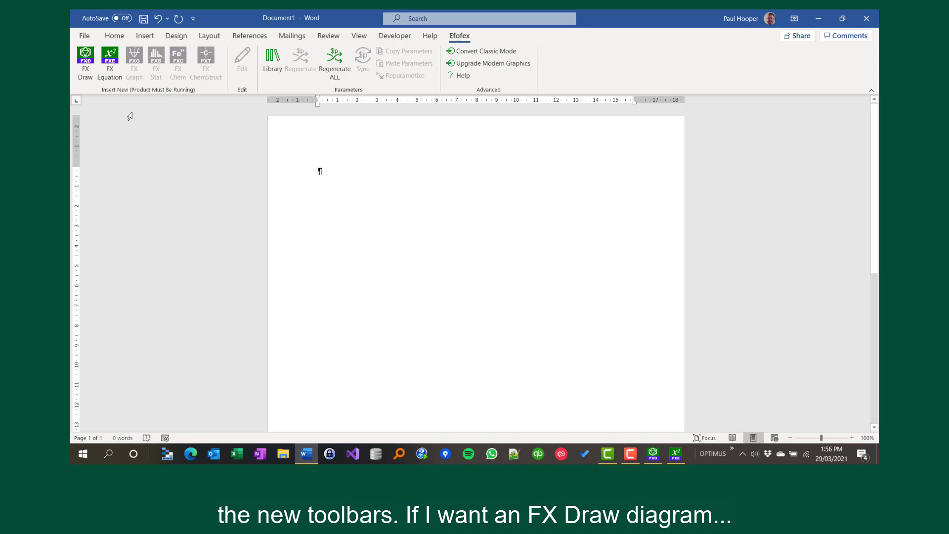
{"action": "type", "text": "Thi"}
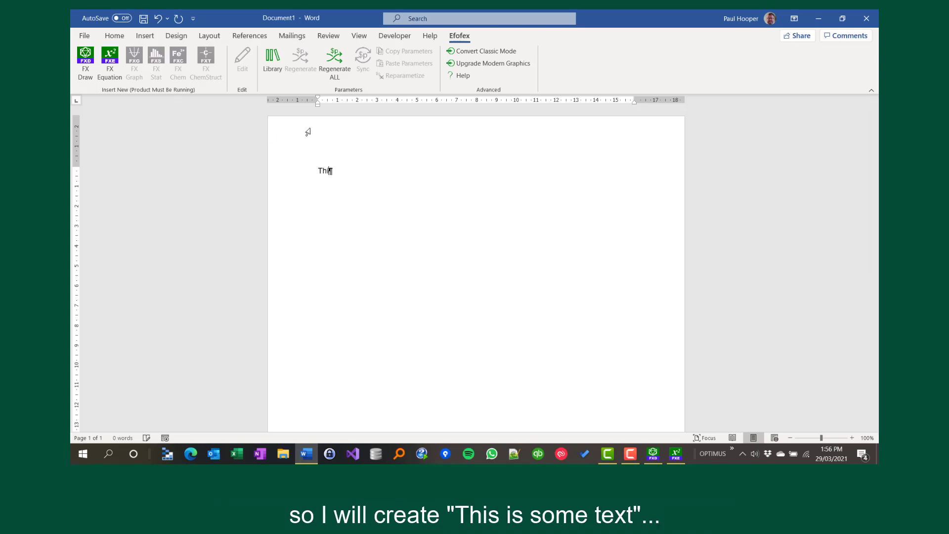
{"action": "type", "text": "s is some text"}
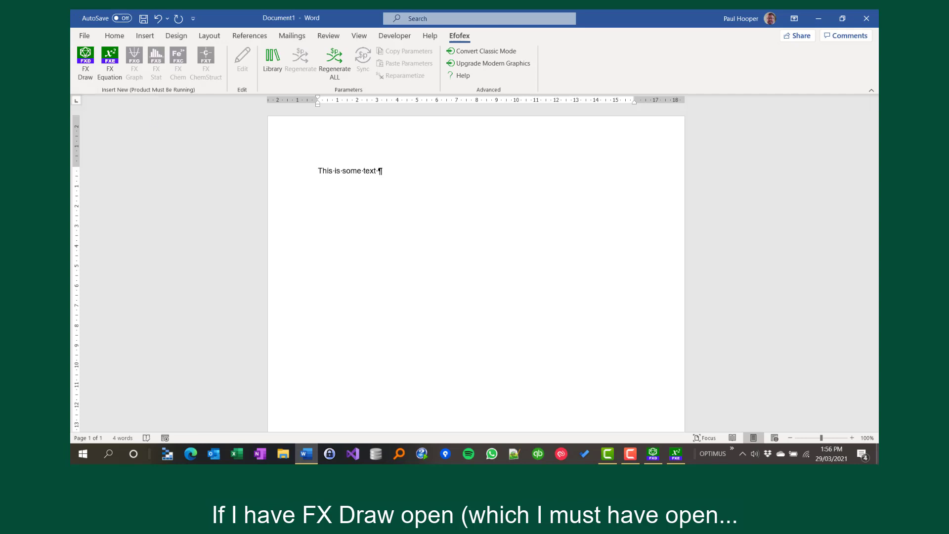
Step: Insert a new FX Draw graphic of a triangle into the document and move it to the right of the text
{"action": "mouse_move", "coordinate": [659, 458]}
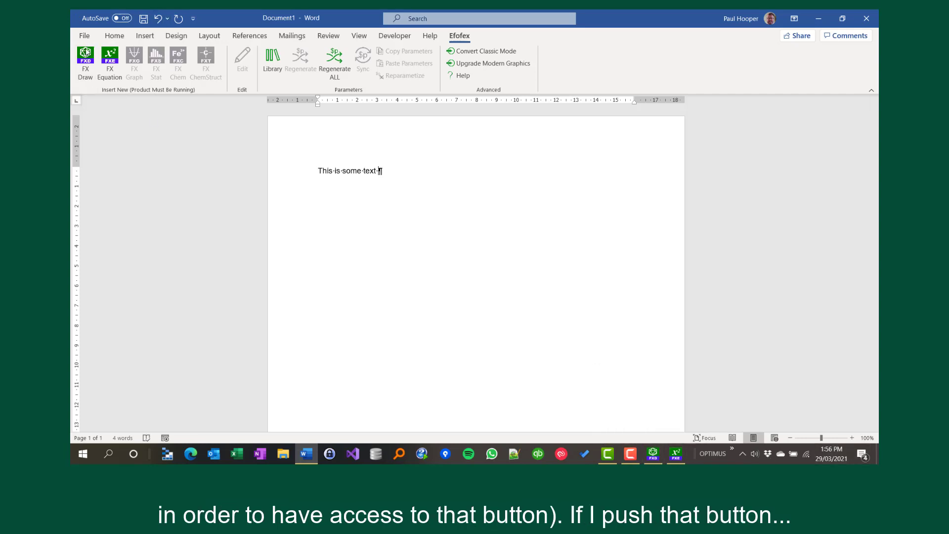
{"action": "left_click", "coordinate": [86, 53]}
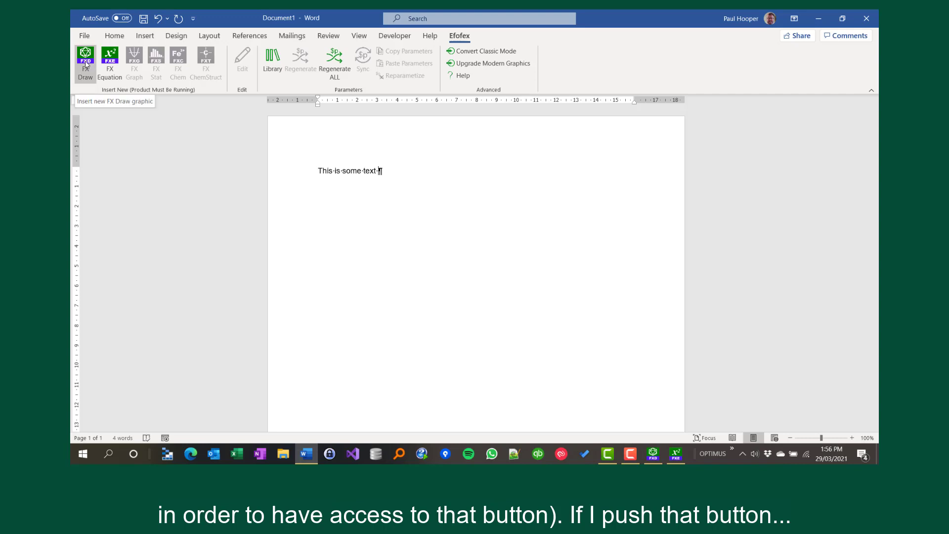
{"action": "left_click", "coordinate": [86, 61]}
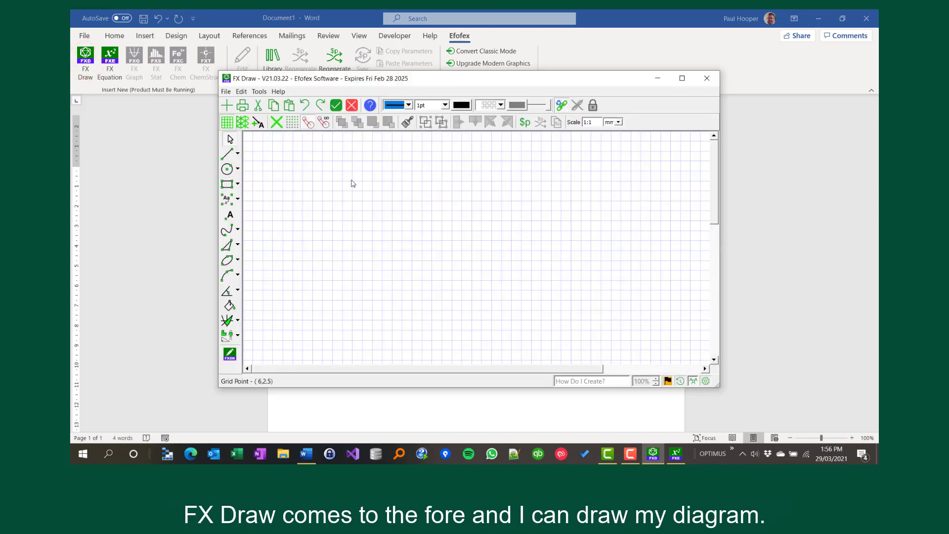
{"action": "left_click", "coordinate": [227, 246]}
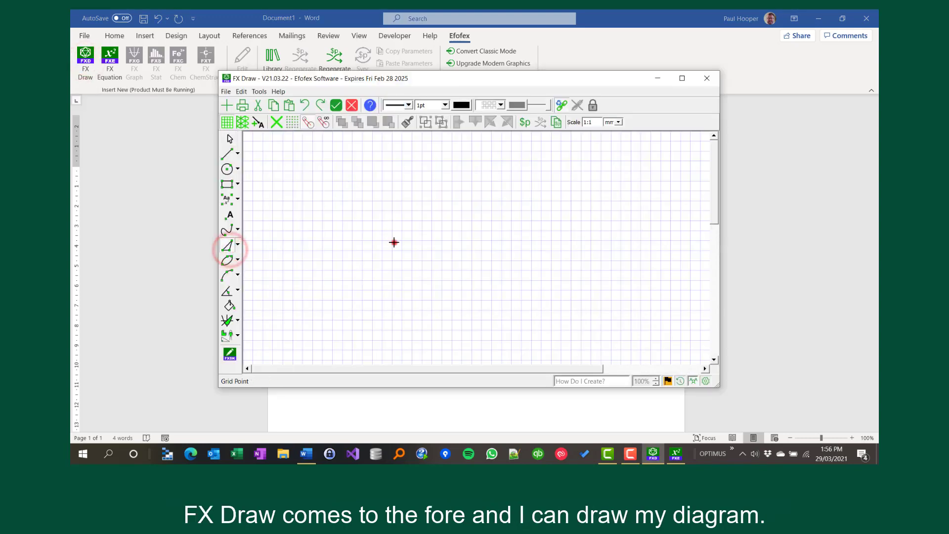
{"action": "left_click_drag", "start_coordinate": [394, 242], "coordinate": [432, 310]}
{"action": "left_click", "coordinate": [558, 208]}
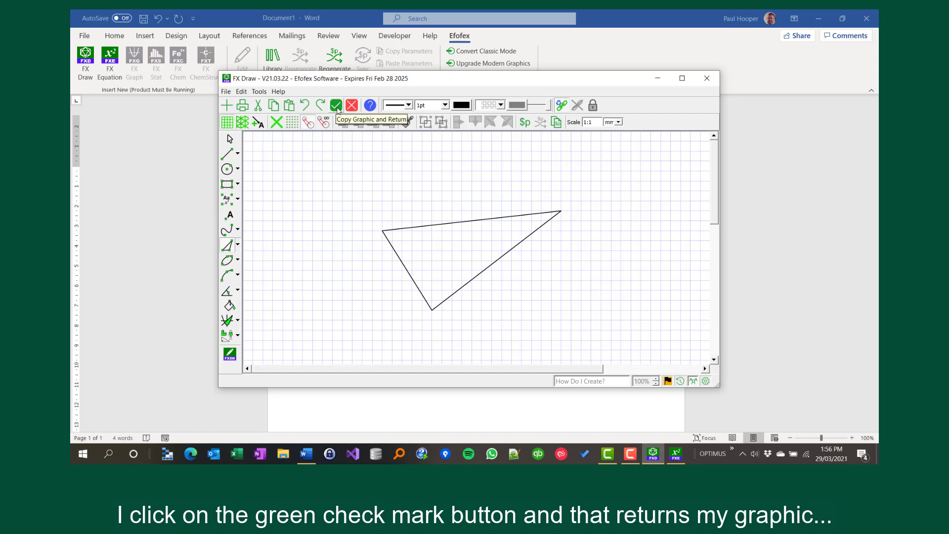
{"action": "left_click", "coordinate": [336, 108]}
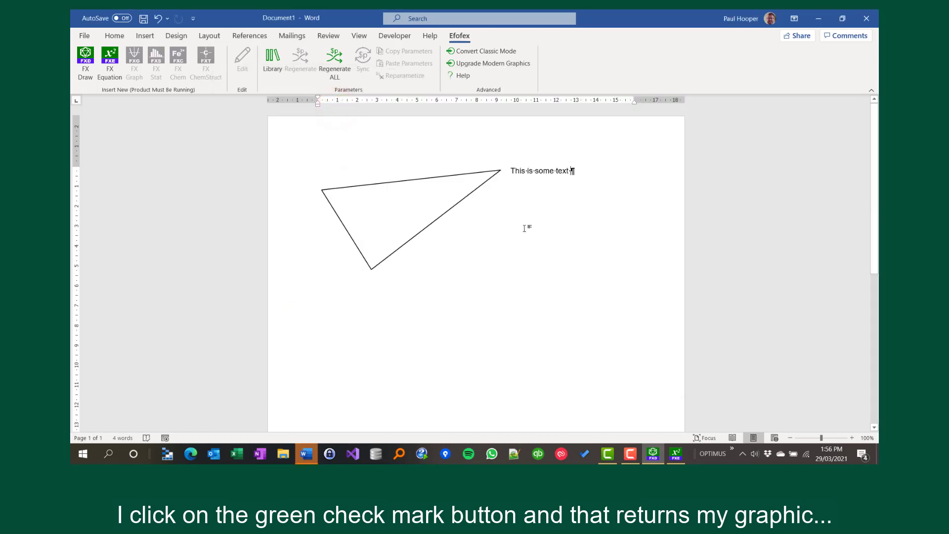
{"action": "left_click_drag", "start_coordinate": [407, 197], "coordinate": [558, 192]}
{"action": "left_click", "coordinate": [369, 215]}
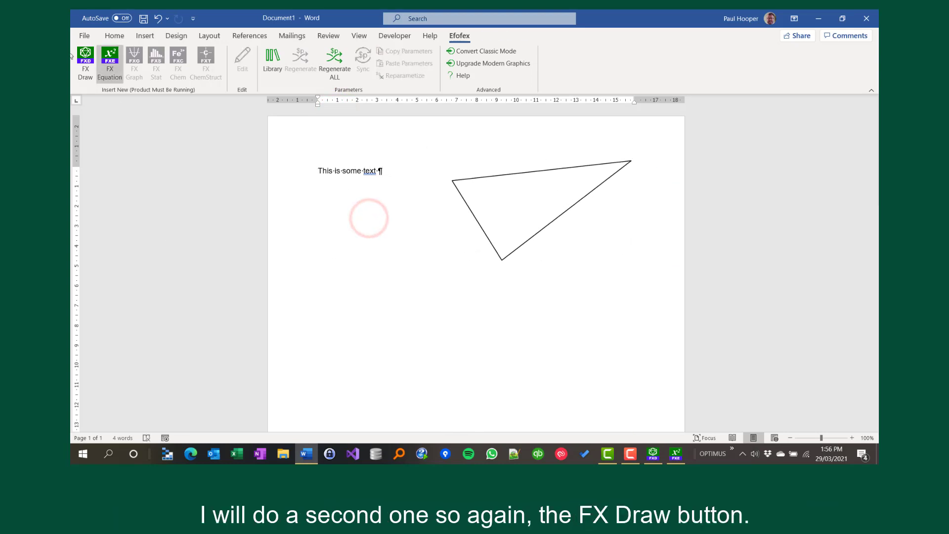
Step: Draw a rectangle as a second FX Draw graphic and return it to the Word document
{"action": "left_click", "coordinate": [87, 55]}
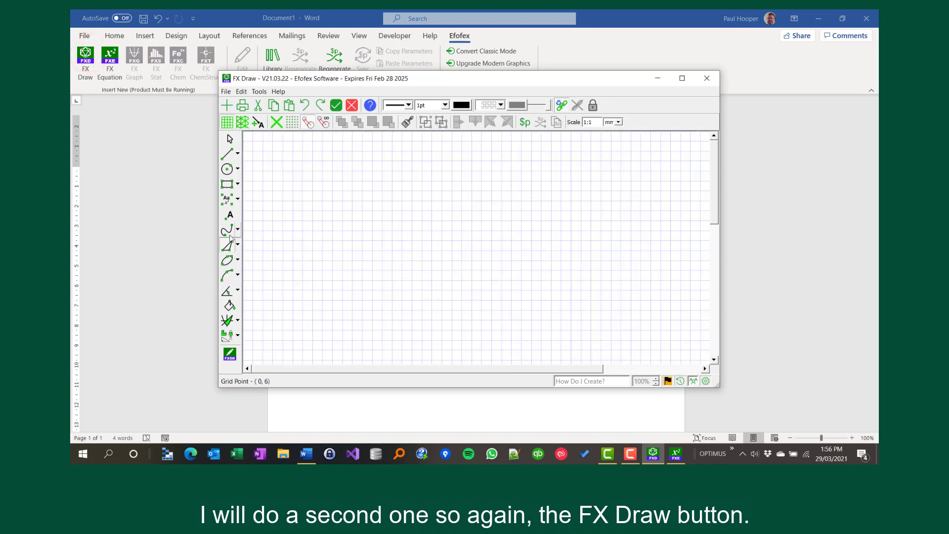
{"action": "left_click", "coordinate": [227, 183]}
{"action": "left_click_drag", "start_coordinate": [380, 203], "coordinate": [571, 290]}
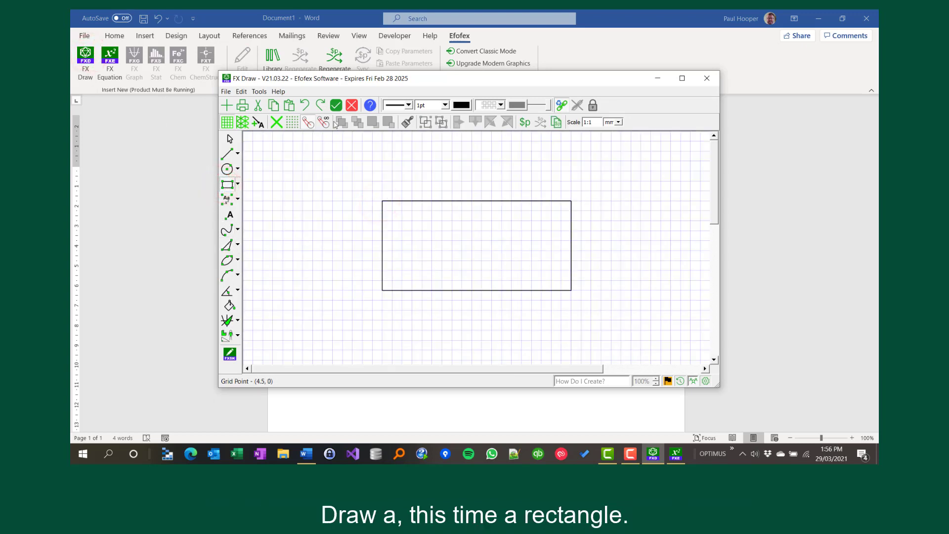
{"action": "left_click", "coordinate": [336, 105]}
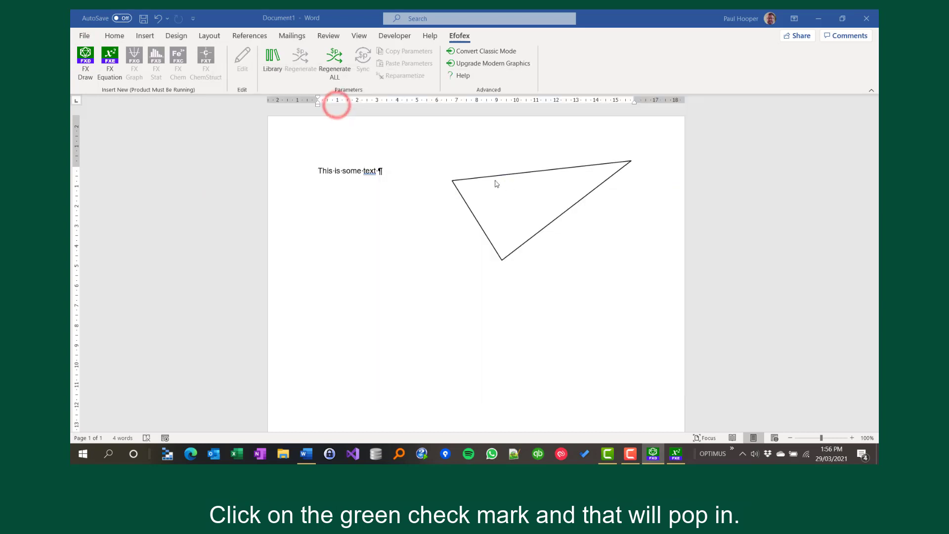
Step: Move the rectangle graphic so that it overlaps the triangle, and move it clear below the triangle
{"action": "left_click_drag", "start_coordinate": [455, 297], "coordinate": [545, 239]}
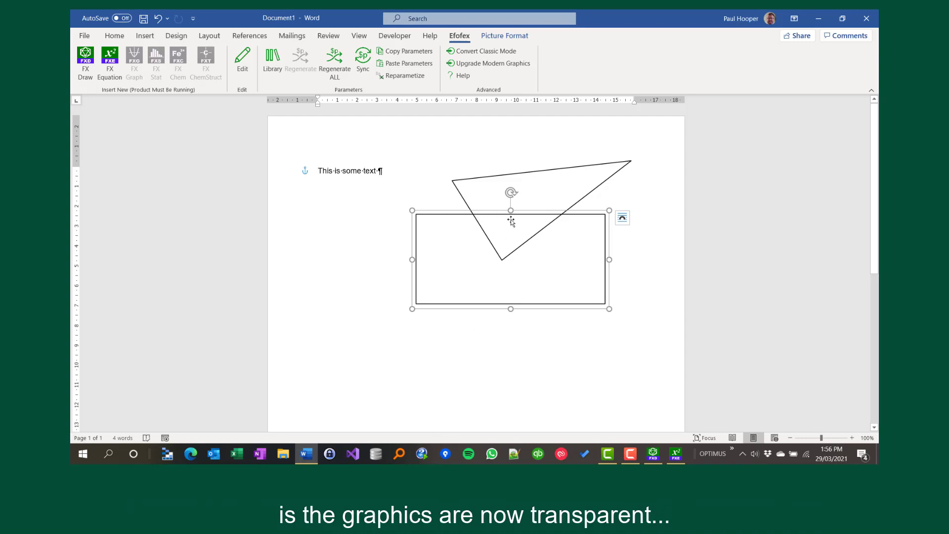
{"action": "left_click", "coordinate": [532, 216]}
{"action": "left_click_drag", "start_coordinate": [537, 218], "coordinate": [558, 281]}
{"action": "left_click", "coordinate": [351, 253]}
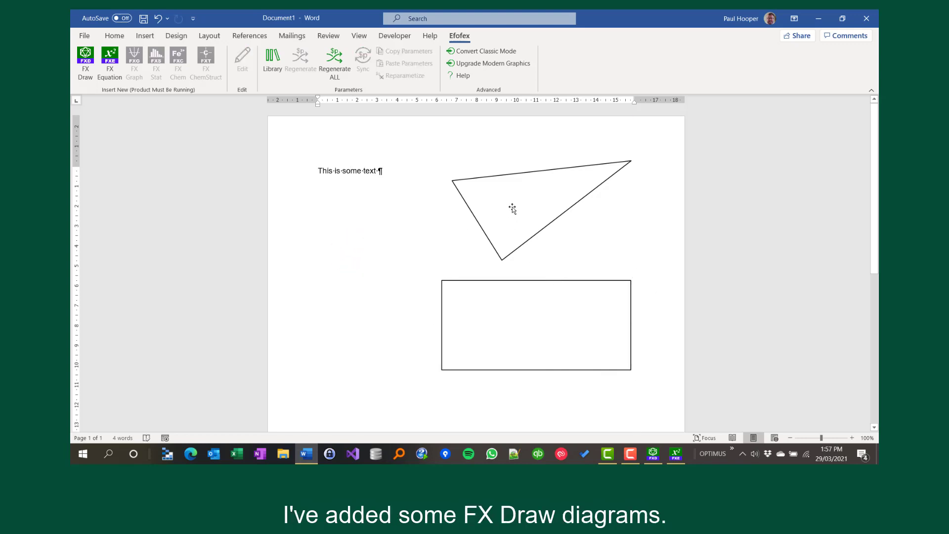
Step: Insert a new FX Equation equation, entered as c2/3, at the end of the text line
{"action": "left_click", "coordinate": [380, 171]}
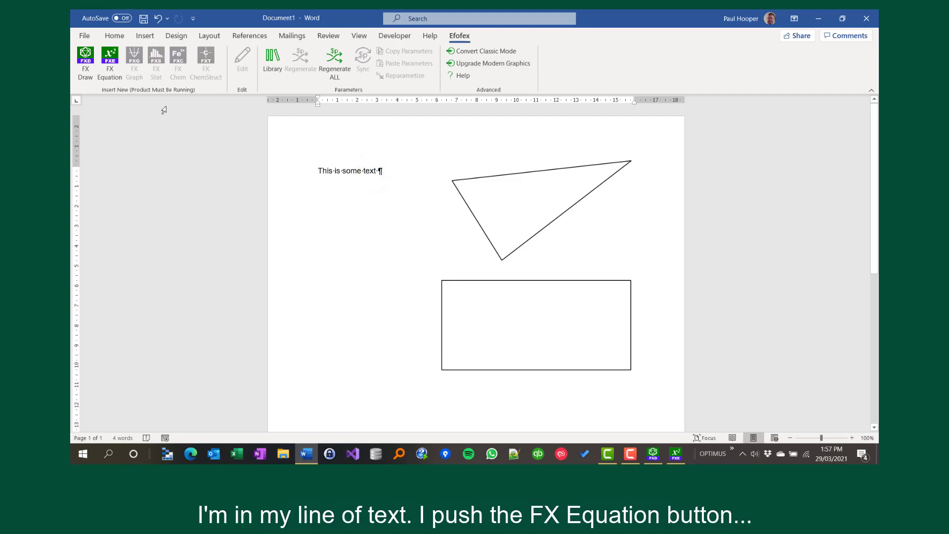
{"action": "left_click", "coordinate": [111, 57]}
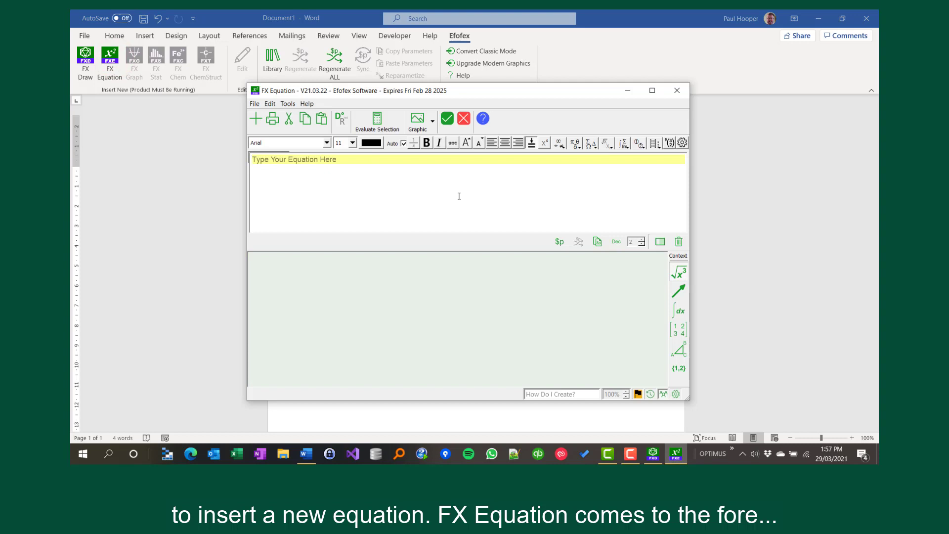
{"action": "type", "text": "c2/3"}
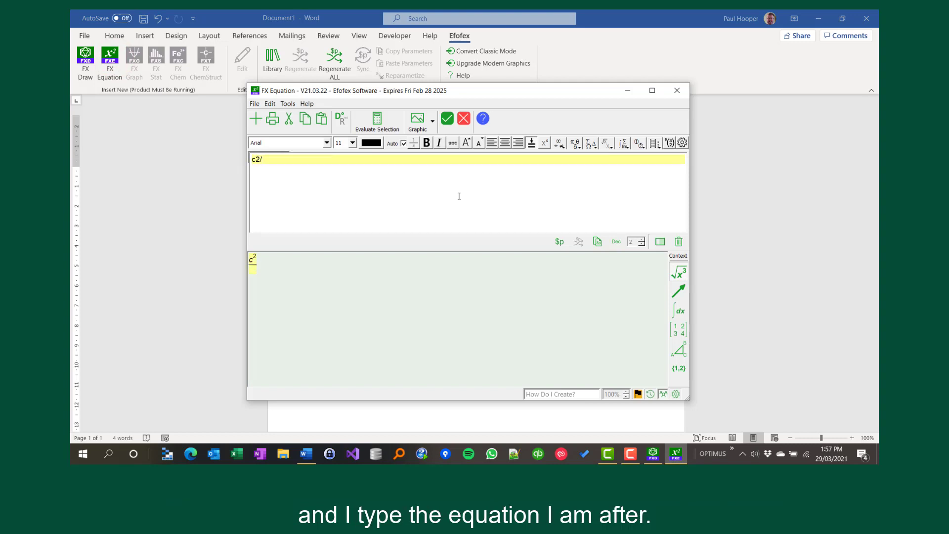
{"action": "left_click", "coordinate": [447, 120]}
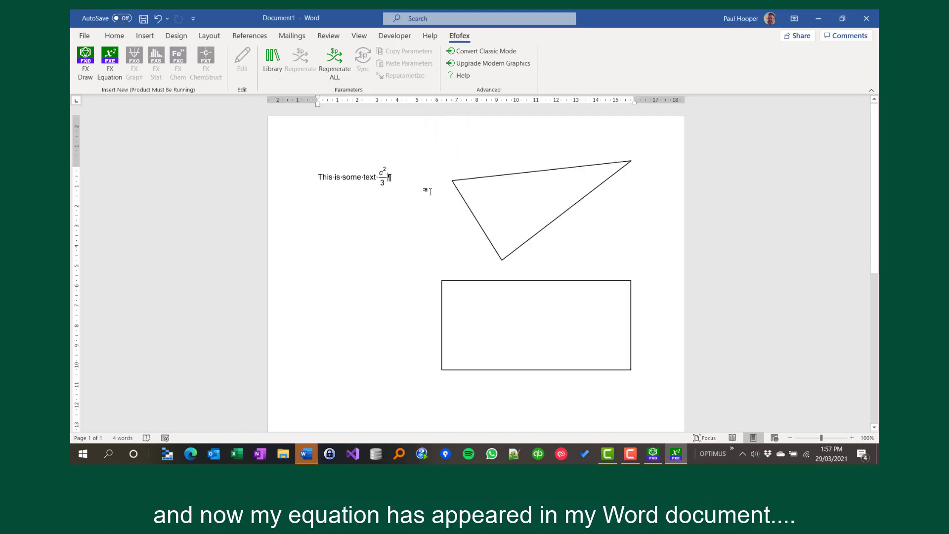
Step: Add the word "and" after the fraction, followed by a second FX Equation equation entered as 5x2-4
{"action": "left_click", "coordinate": [388, 178]}
{"action": "type", "text": "and"}
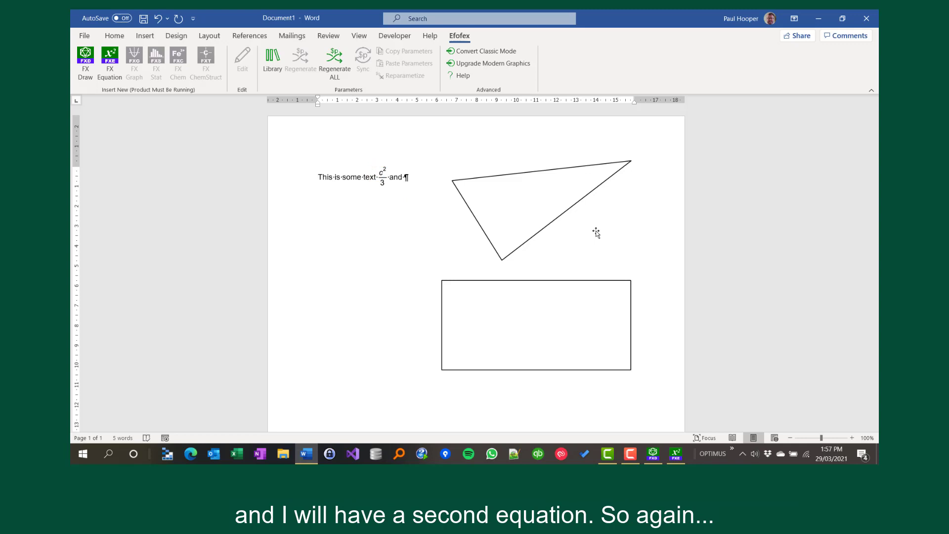
{"action": "left_click", "coordinate": [107, 65]}
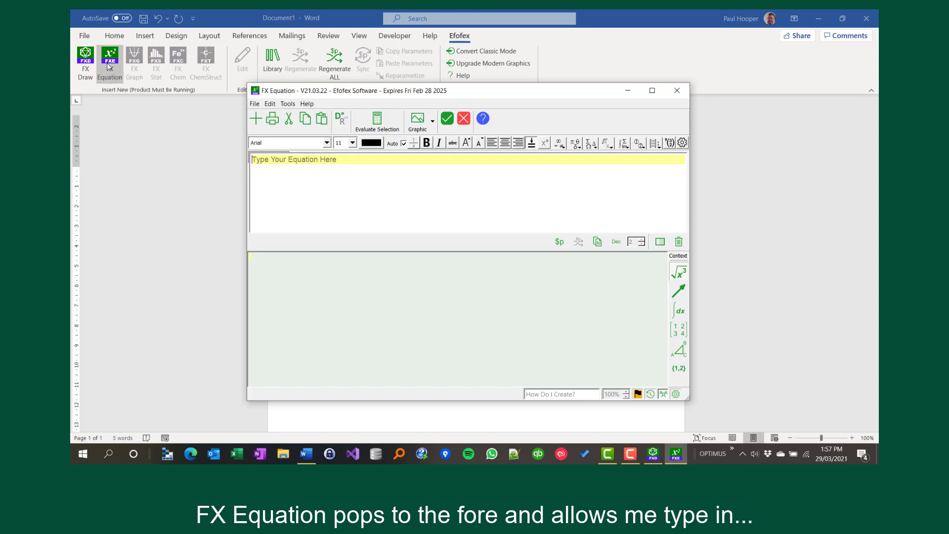
{"action": "type", "text": "5x"}
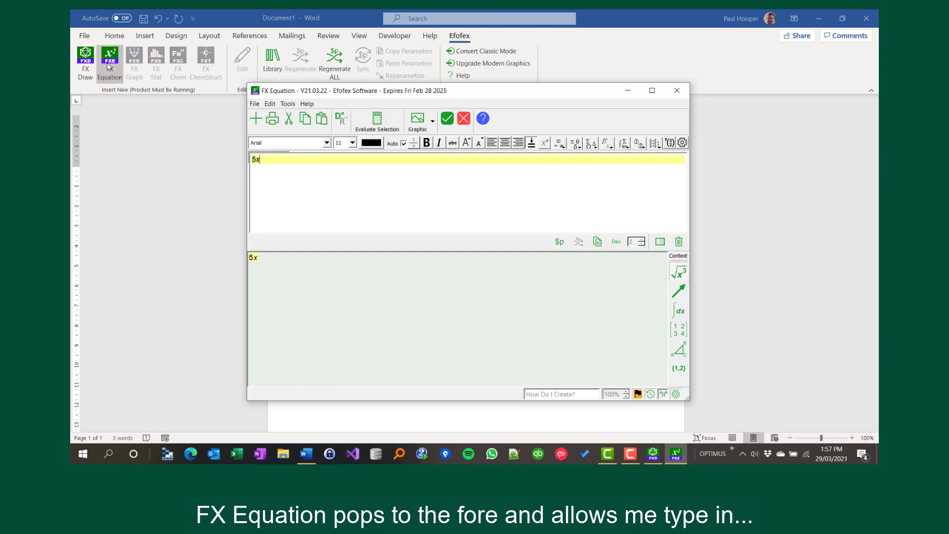
{"action": "type", "text": "2"}
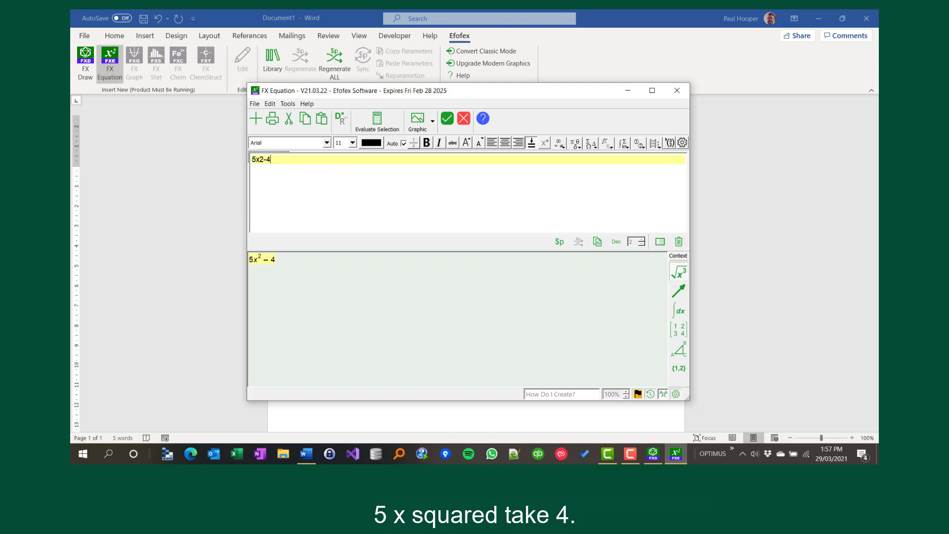
{"action": "left_click", "coordinate": [446, 120]}
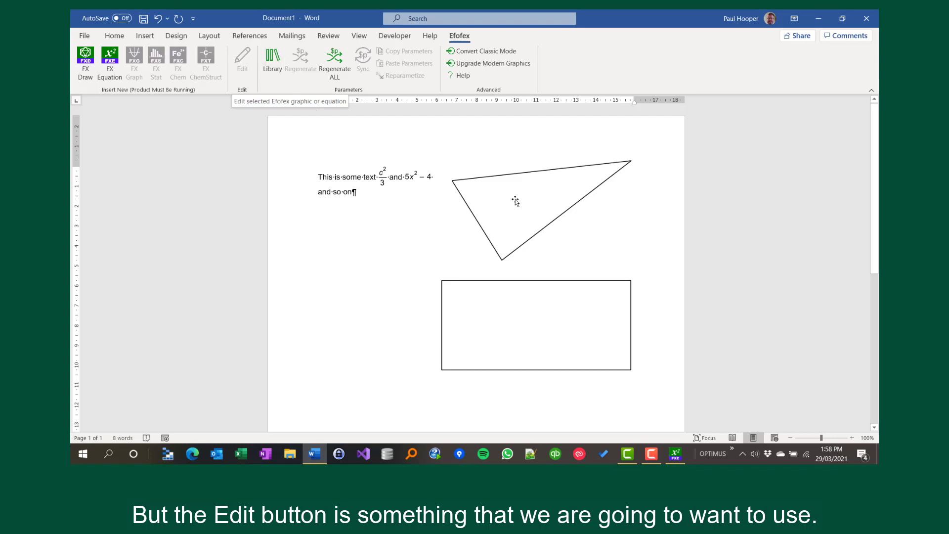
Step: Edit the triangle graphic to add a circle through its lowest vertex, and place the returned graphic to the right of the text
{"action": "left_click", "coordinate": [546, 171]}
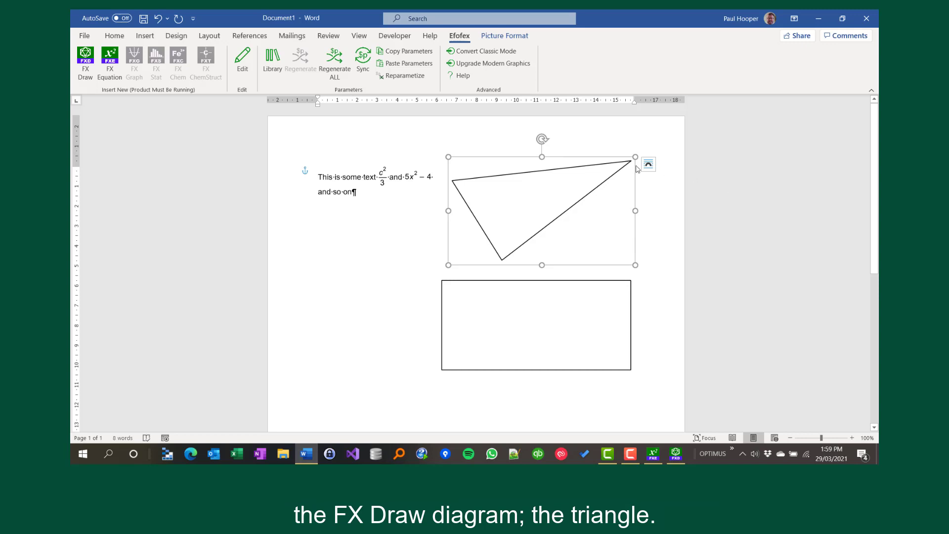
{"action": "left_click", "coordinate": [238, 58]}
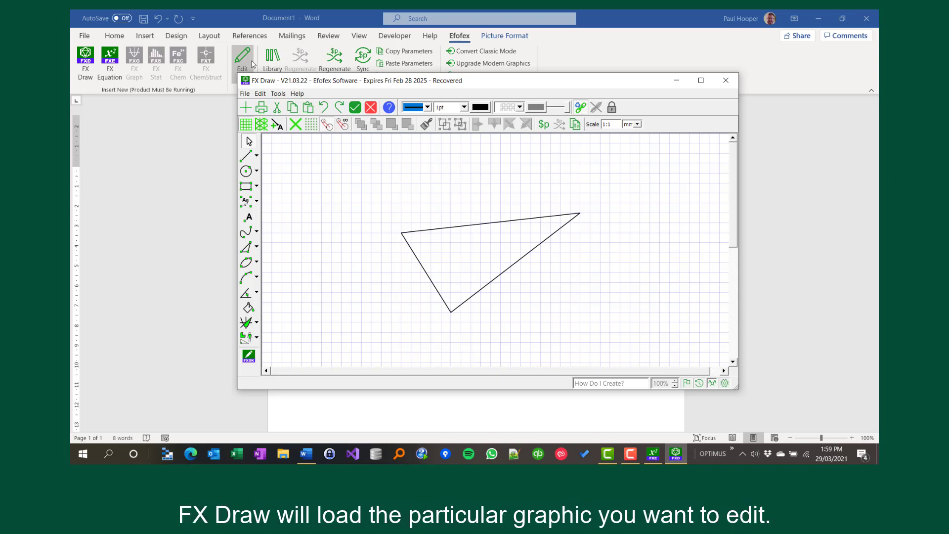
{"action": "left_click", "coordinate": [246, 171]}
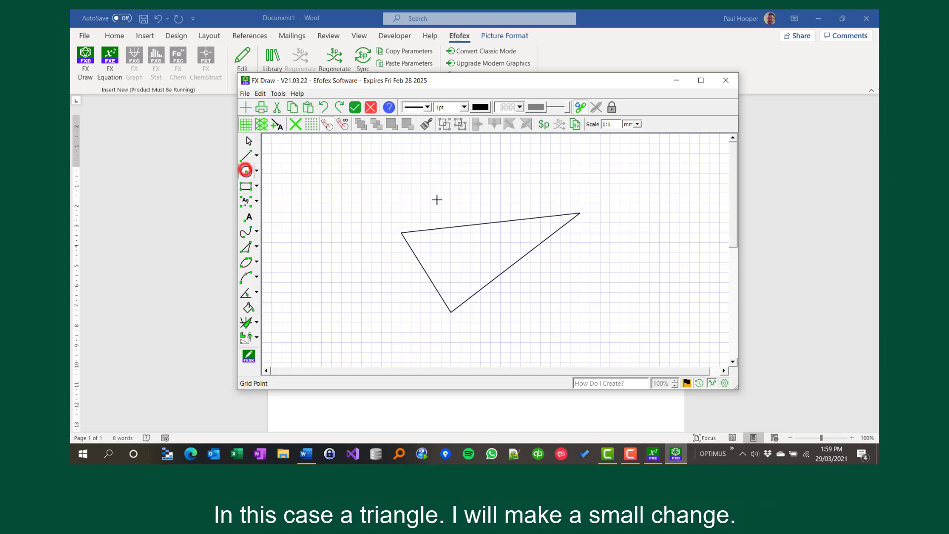
{"action": "left_click", "coordinate": [475, 254]}
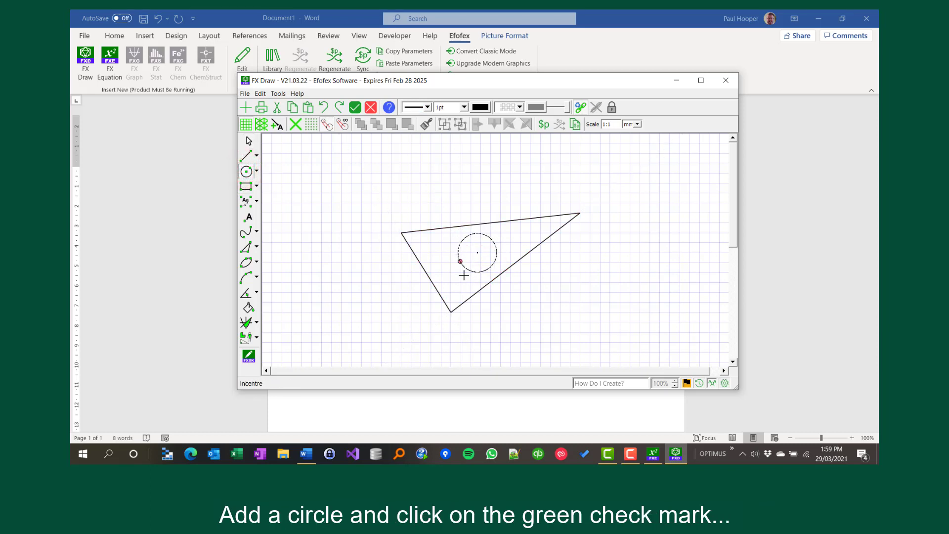
{"action": "left_click", "coordinate": [450, 311]}
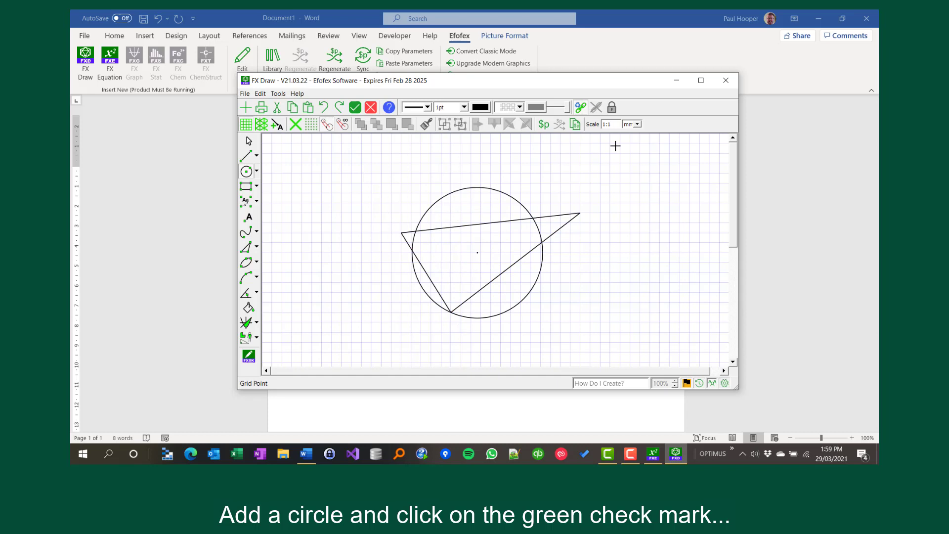
{"action": "left_click", "coordinate": [355, 107]}
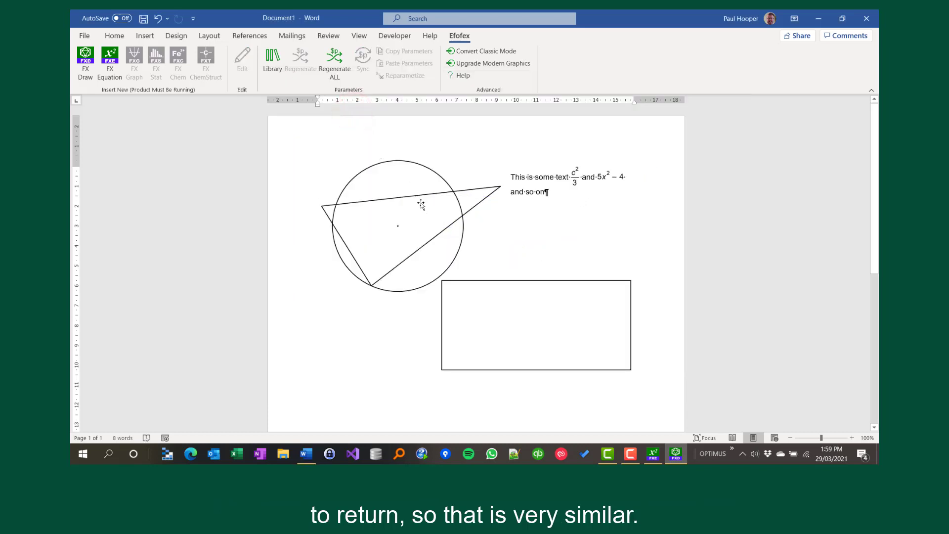
{"action": "left_click_drag", "start_coordinate": [425, 211], "coordinate": [575, 196]}
Step: Move the rectangle graphic down and to the left, and edit it to add a wavy freehand curve between its opposite corners
{"action": "left_click_drag", "start_coordinate": [527, 343], "coordinate": [426, 369]}
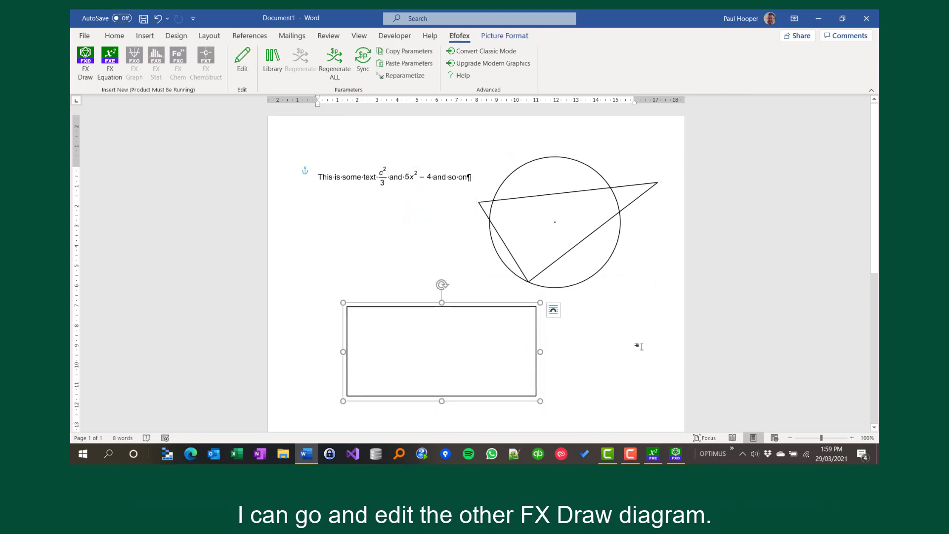
{"action": "left_click", "coordinate": [247, 62]}
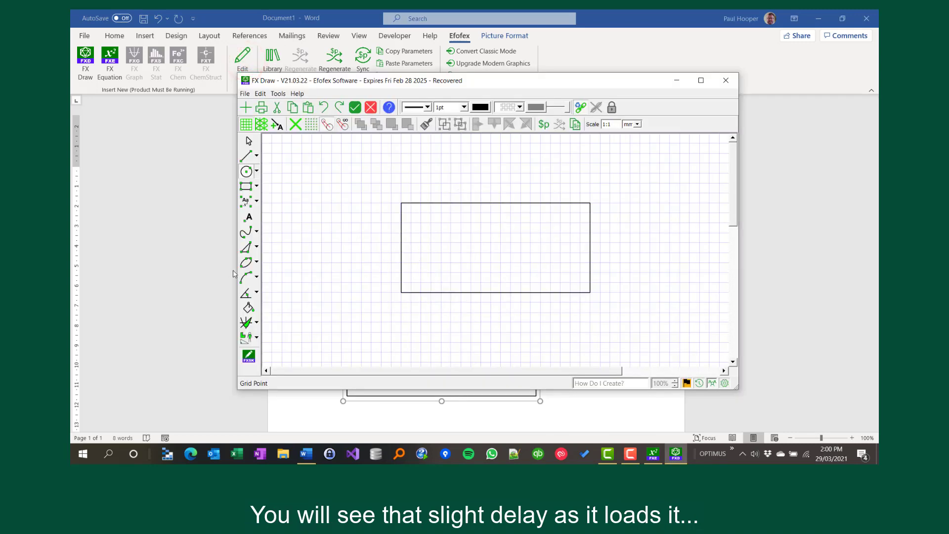
{"action": "left_click", "coordinate": [245, 231]}
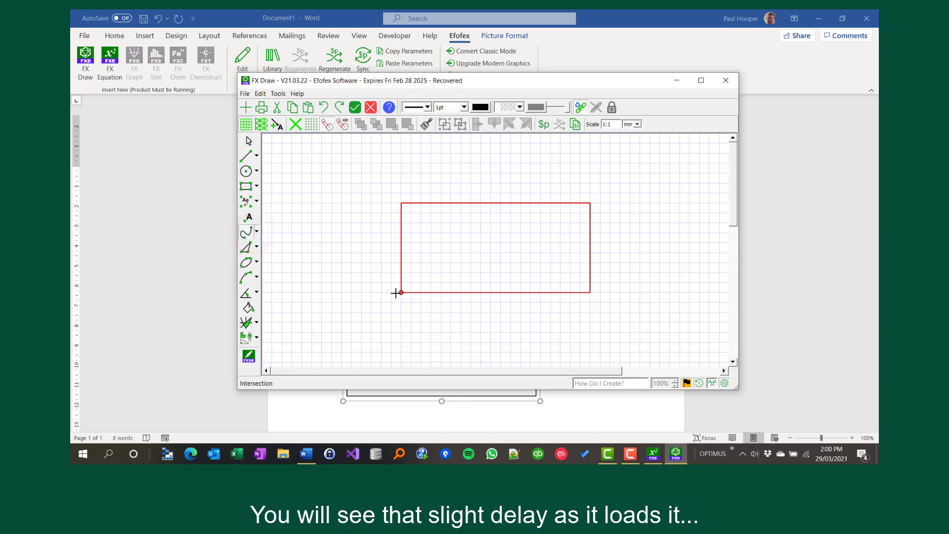
{"action": "mouse_move", "coordinate": [396, 292]}
{"action": "left_mouse_down"}
{"action": "mouse_move", "coordinate": [429, 272]}
{"action": "mouse_move", "coordinate": [562, 231]}
{"action": "mouse_move", "coordinate": [589, 203]}
{"action": "left_mouse_up"}
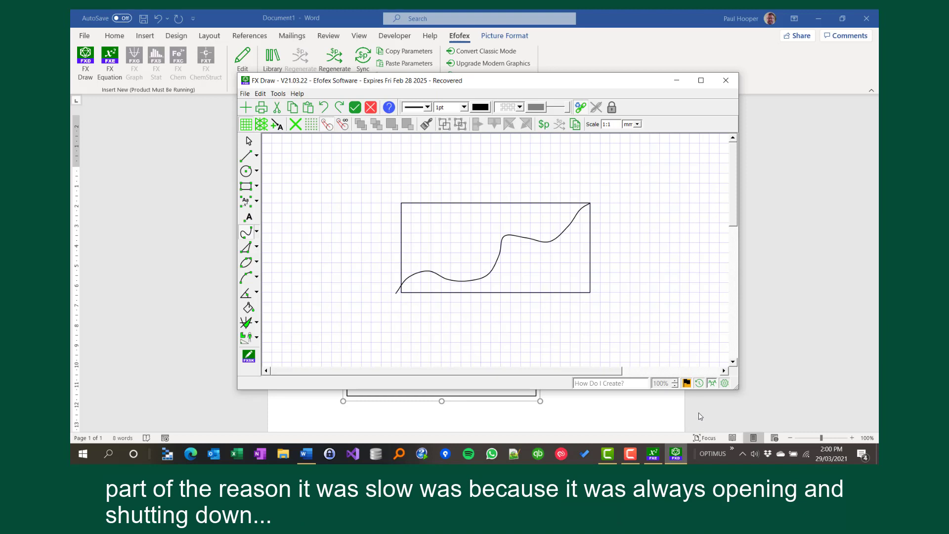
{"action": "left_click", "coordinate": [355, 106]}
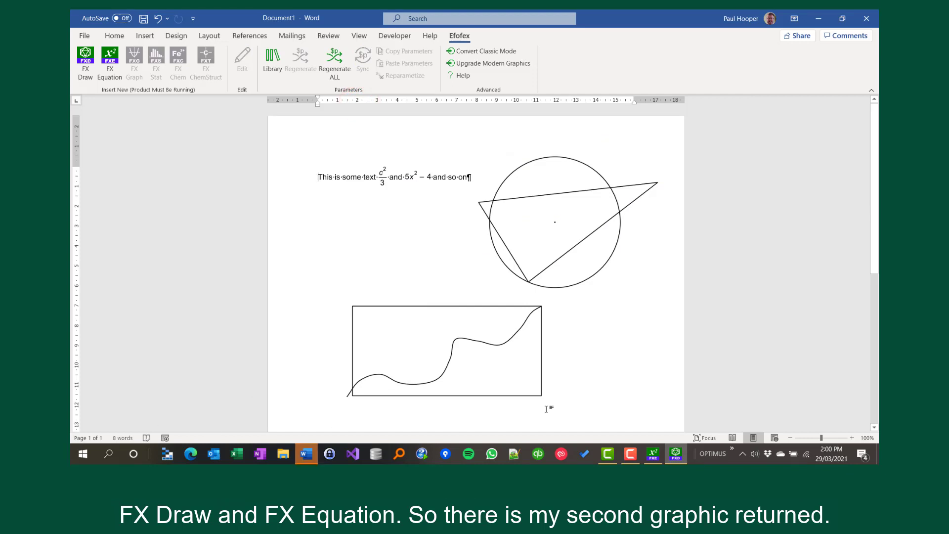
Step: Edit the c²/3 equation to read c2/3+1 and return it to the document
{"action": "left_click", "coordinate": [382, 179]}
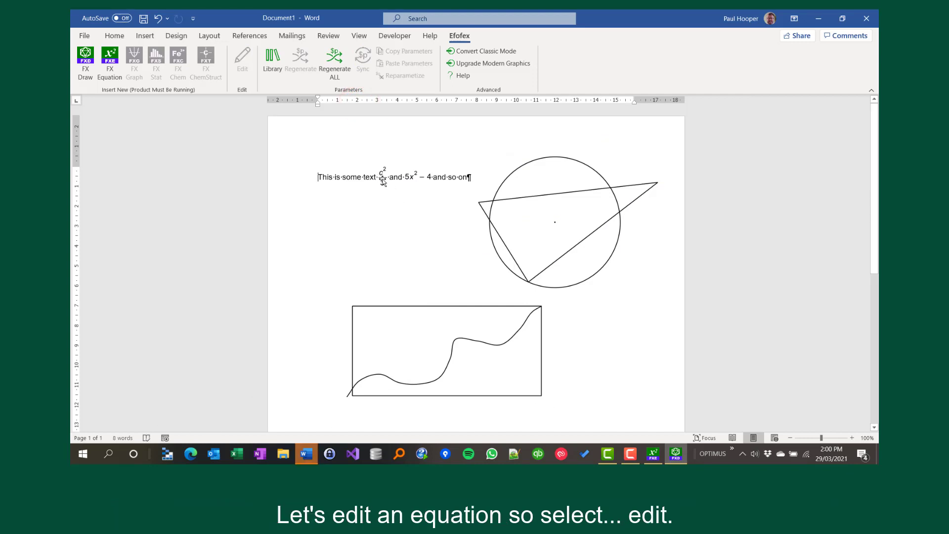
{"action": "left_click", "coordinate": [239, 55]}
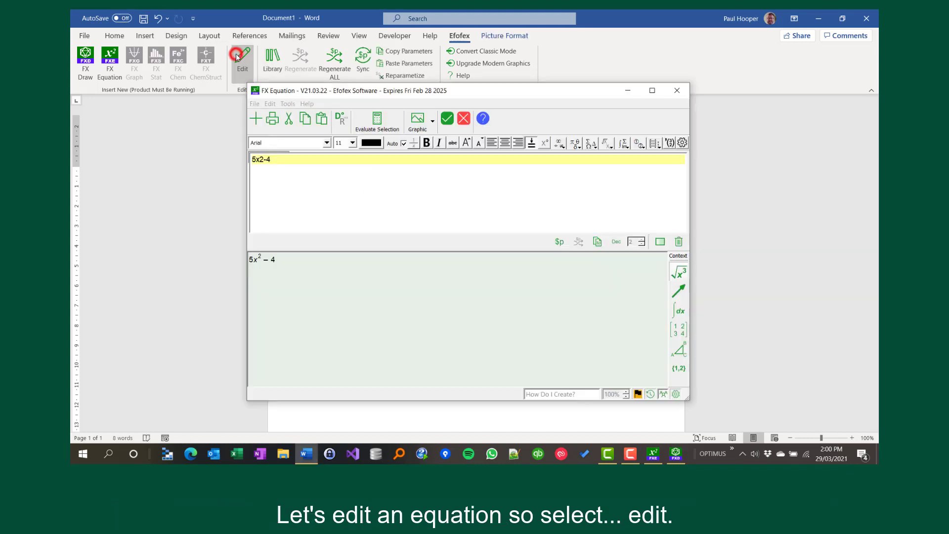
{"action": "left_click", "coordinate": [274, 165]}
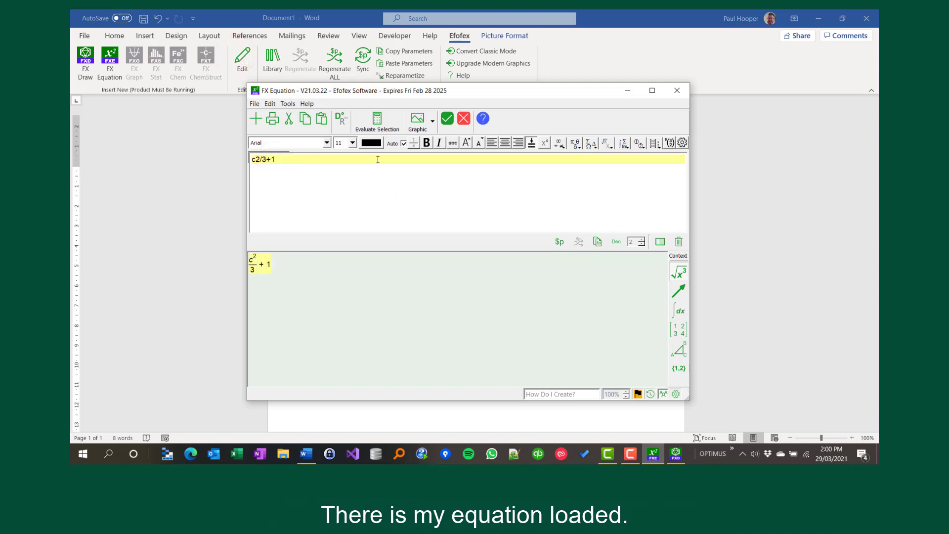
{"action": "left_click", "coordinate": [447, 118]}
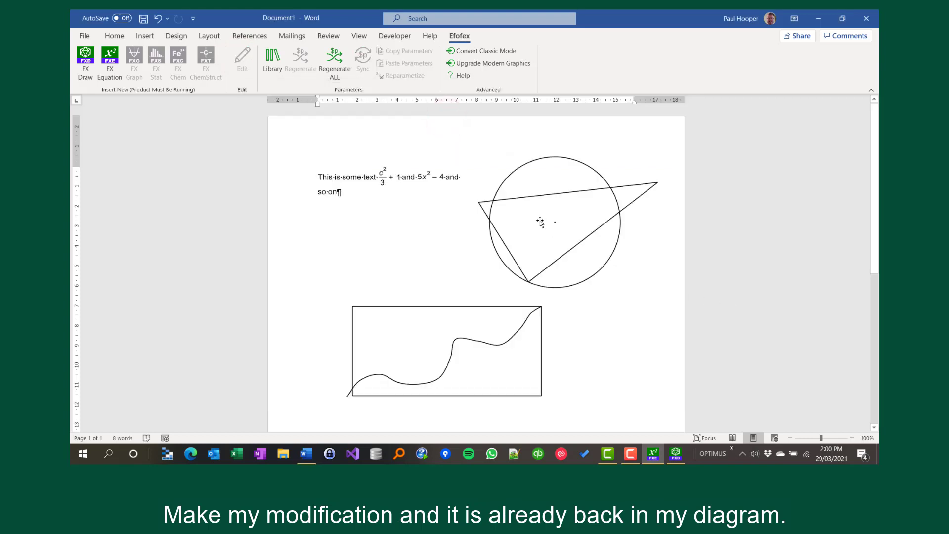
Step: Edit the 5x² − 4 equation into a square root, entered as sr(5x2-4, and return it to the document
{"action": "left_click", "coordinate": [431, 177]}
{"action": "left_click", "coordinate": [242, 59]}
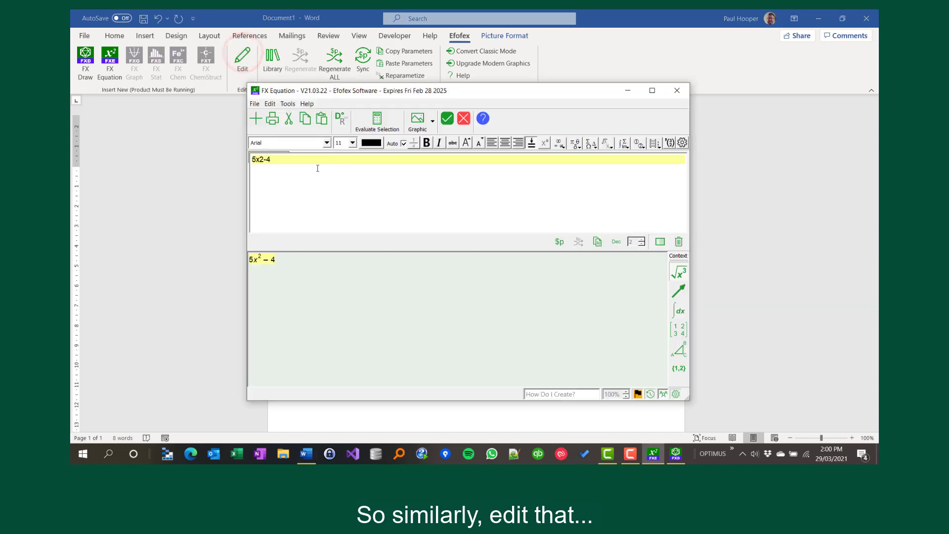
{"action": "left_click", "coordinate": [251, 159]}
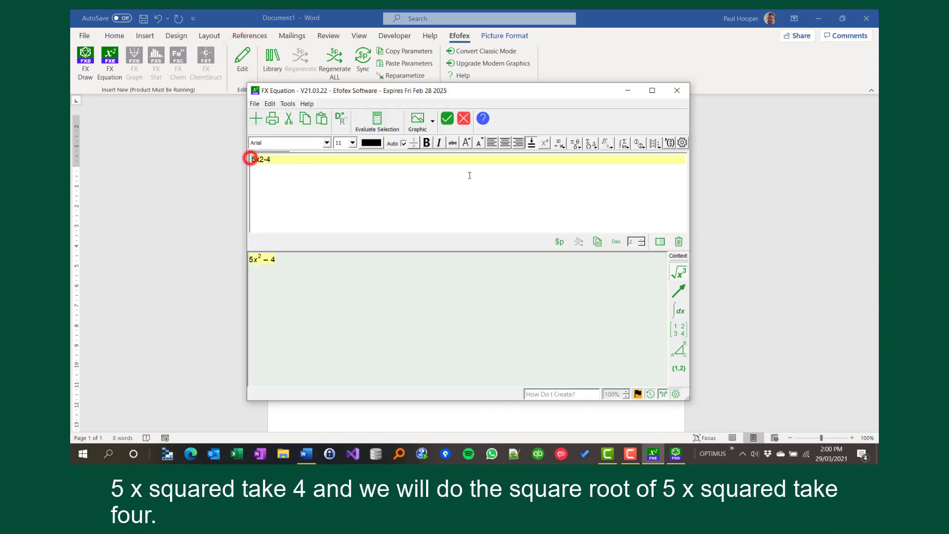
{"action": "type", "text": "sr("}
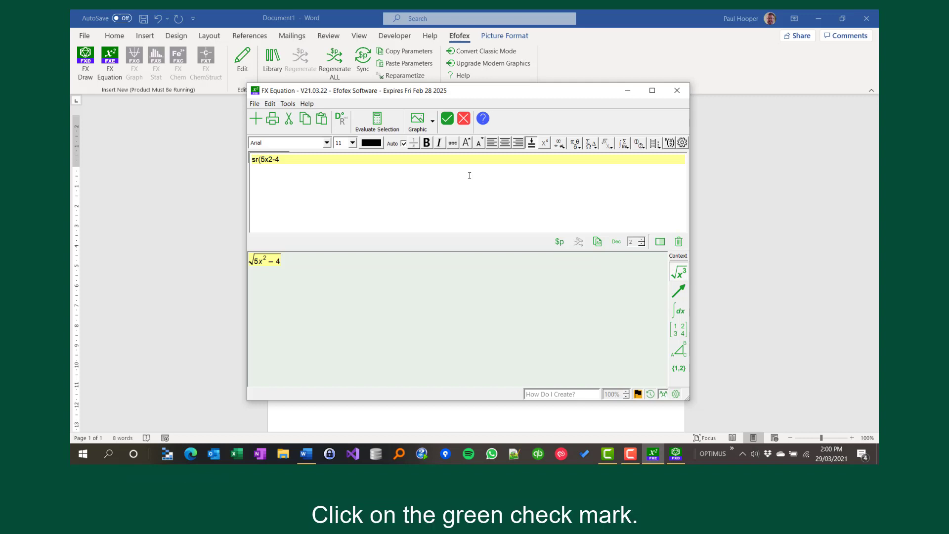
{"action": "left_click", "coordinate": [446, 118]}
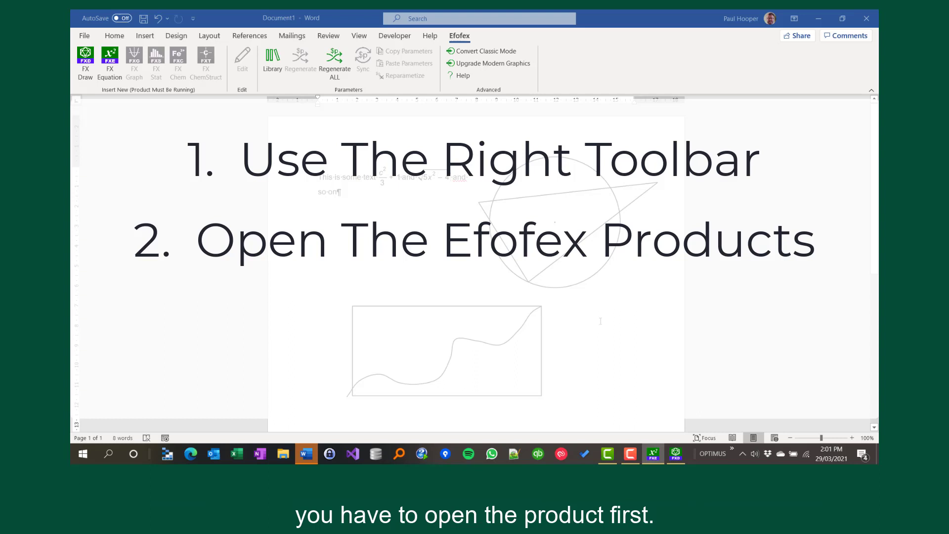
{"action": "mouse_move", "coordinate": [660, 461]}
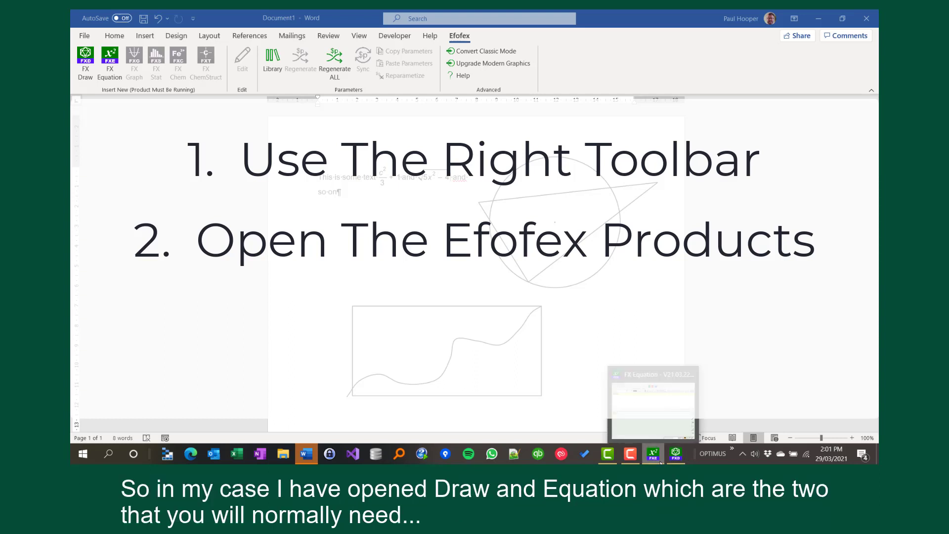